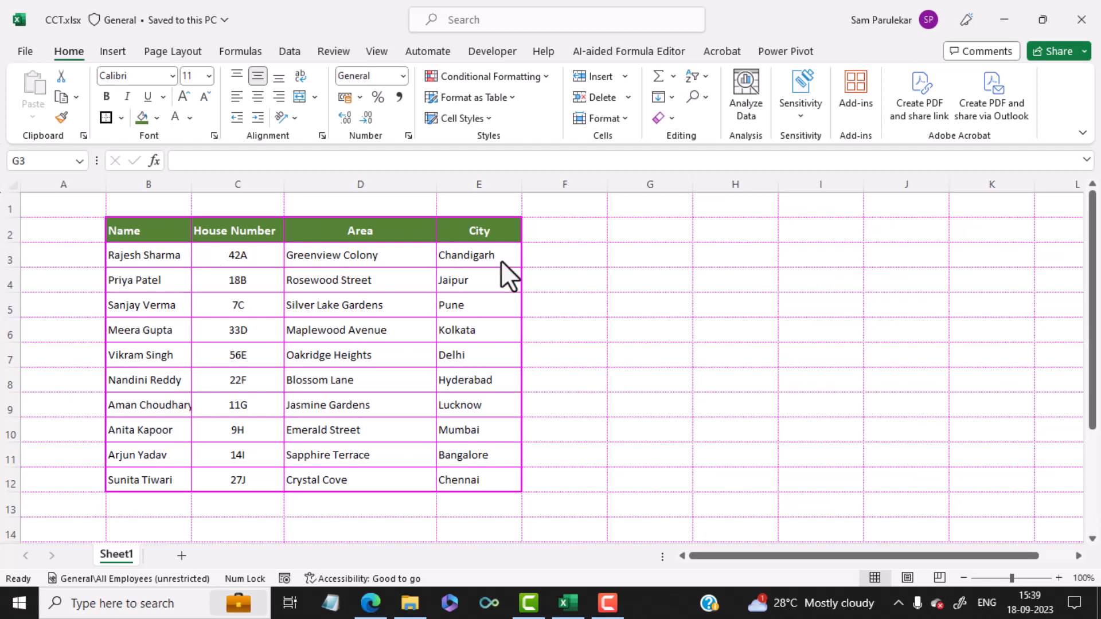
Step: Enter the formula =CONCATENATE(B3,C3,D3,E3) in cell G3 to join the first record's name, house number, area and city
left_click(654, 251)
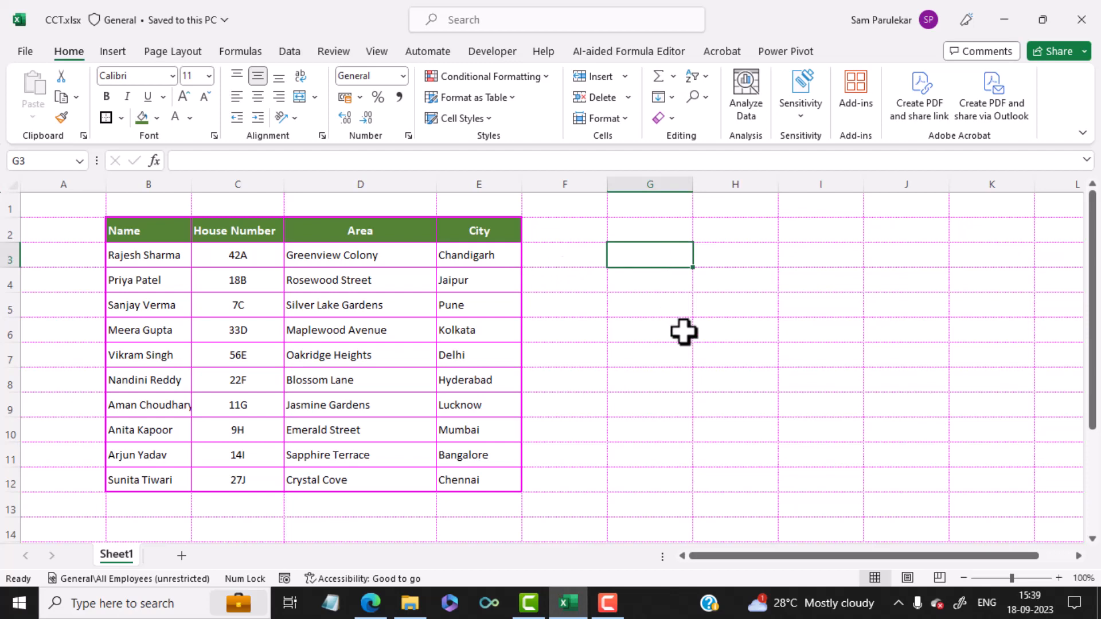
type("=")
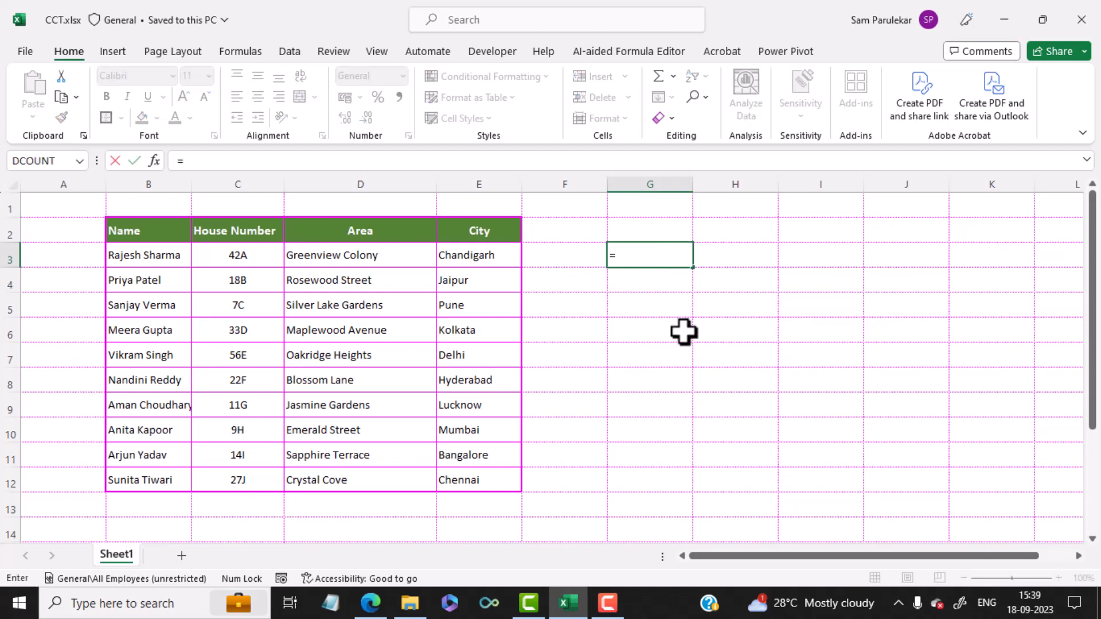
type("co")
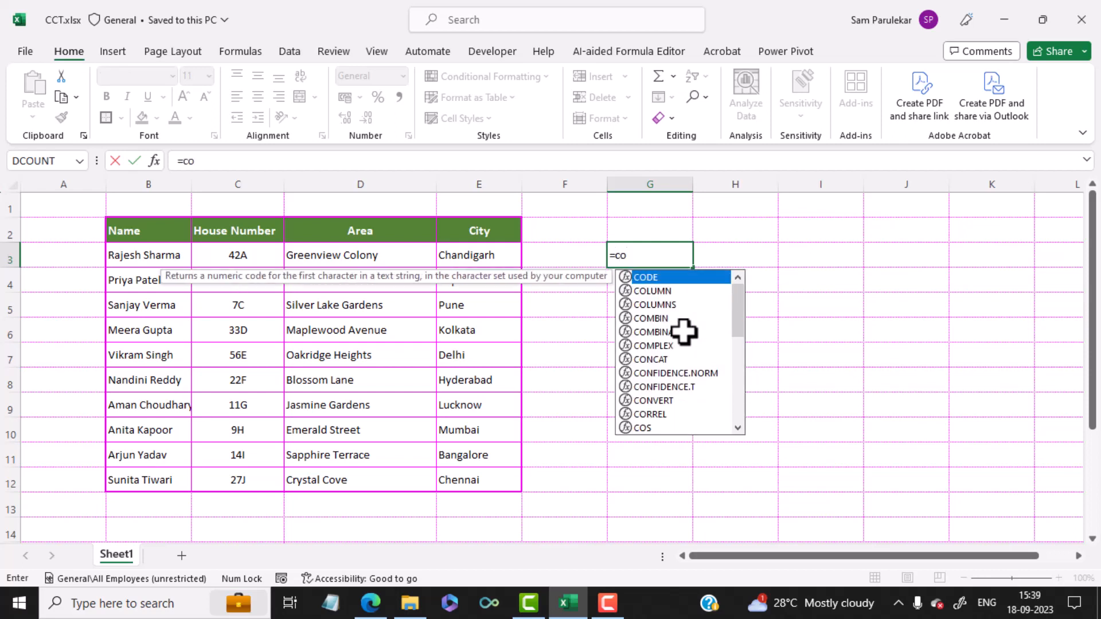
type("nc")
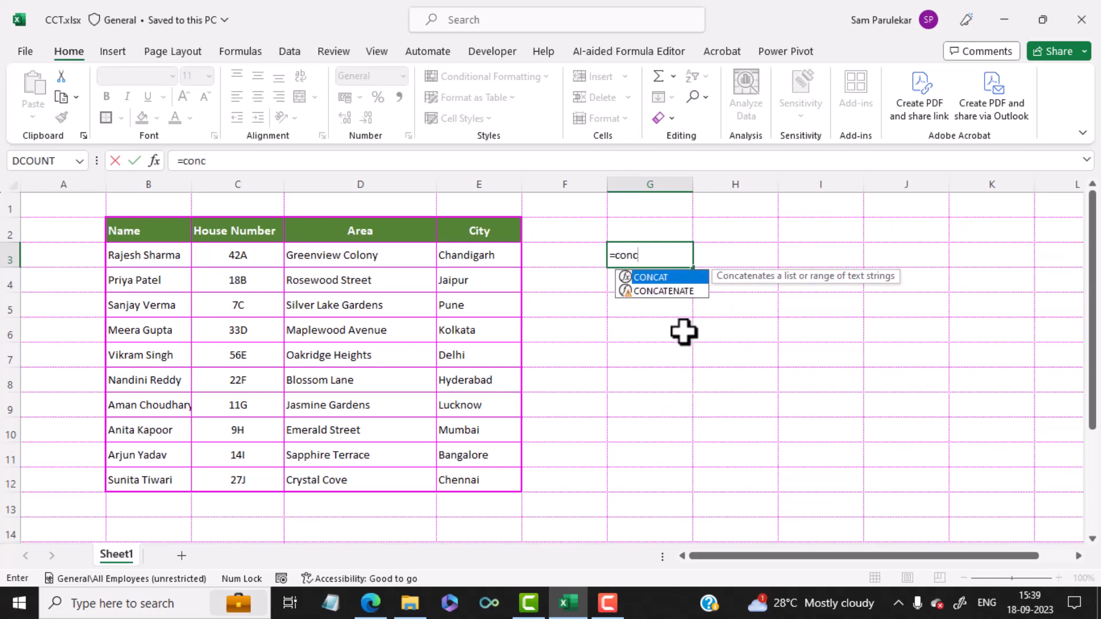
left_click(686, 290)
double_click(685, 288)
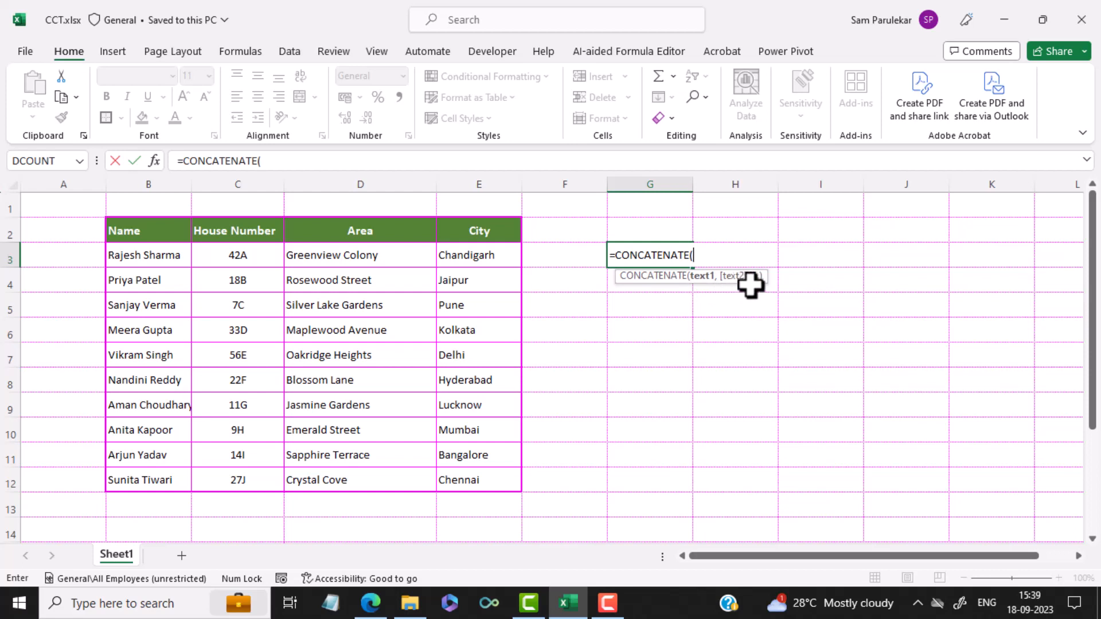
left_click(160, 258)
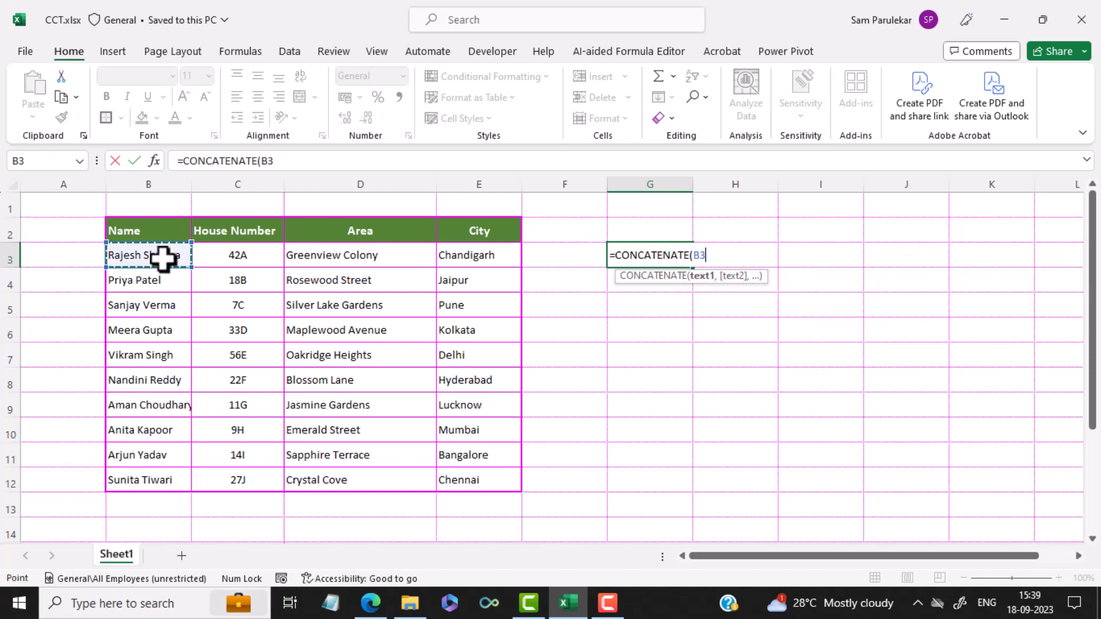
type(",")
left_click(248, 258)
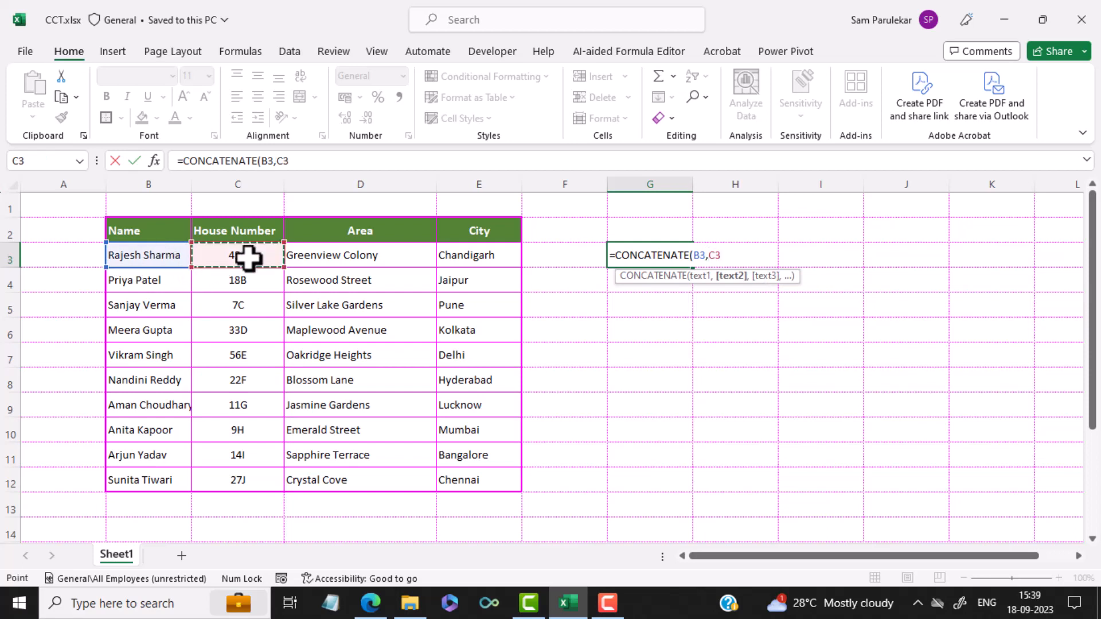
type(",")
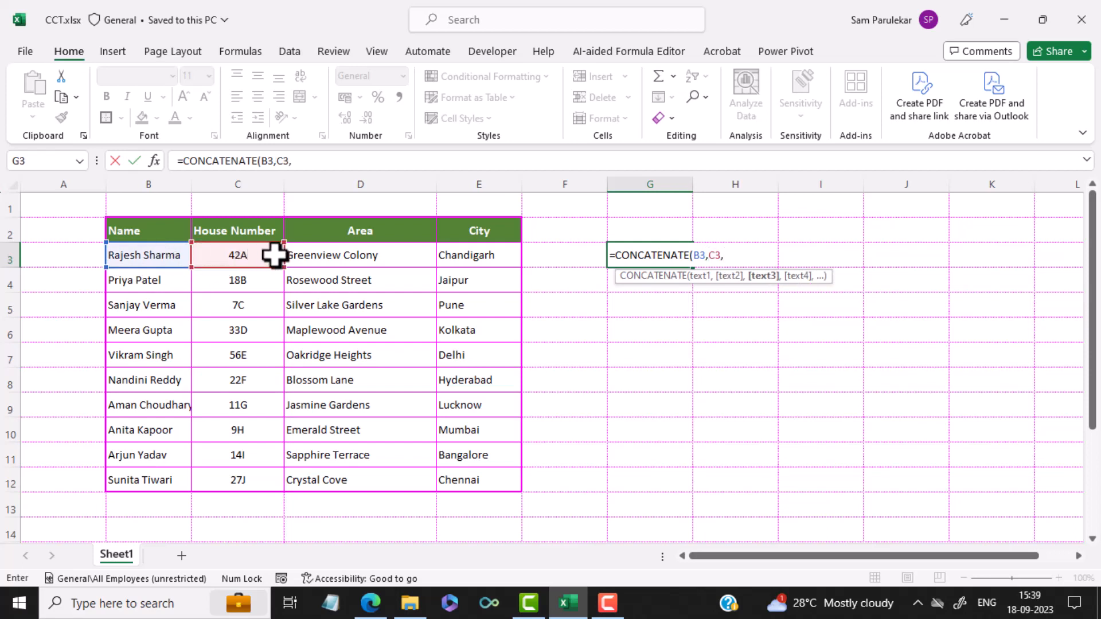
left_click(306, 261)
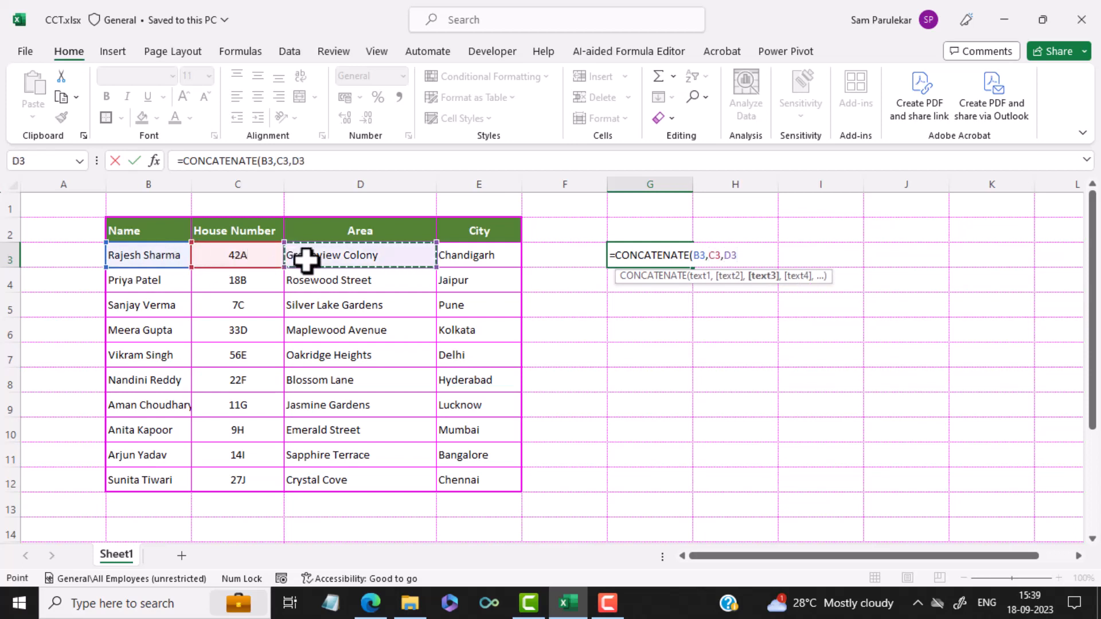
type(",")
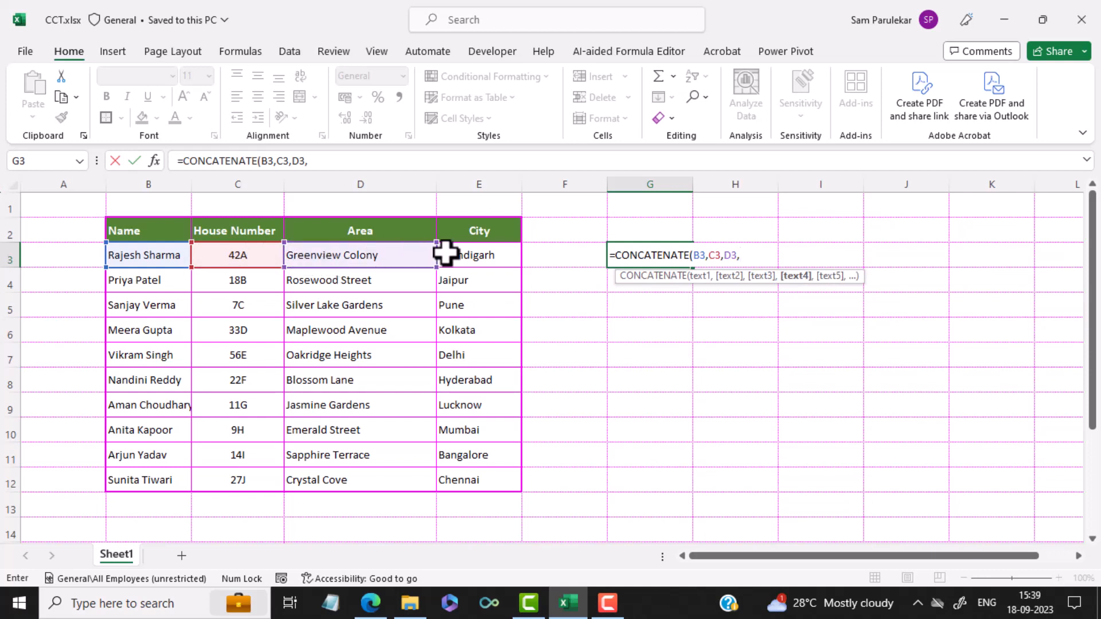
left_click(483, 256)
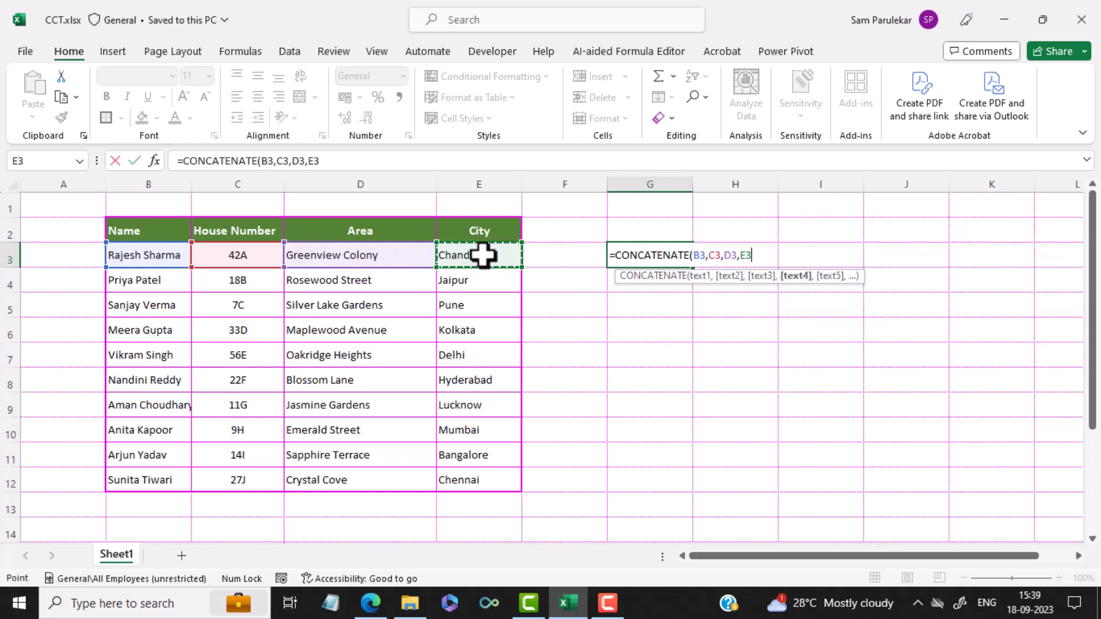
type(")")
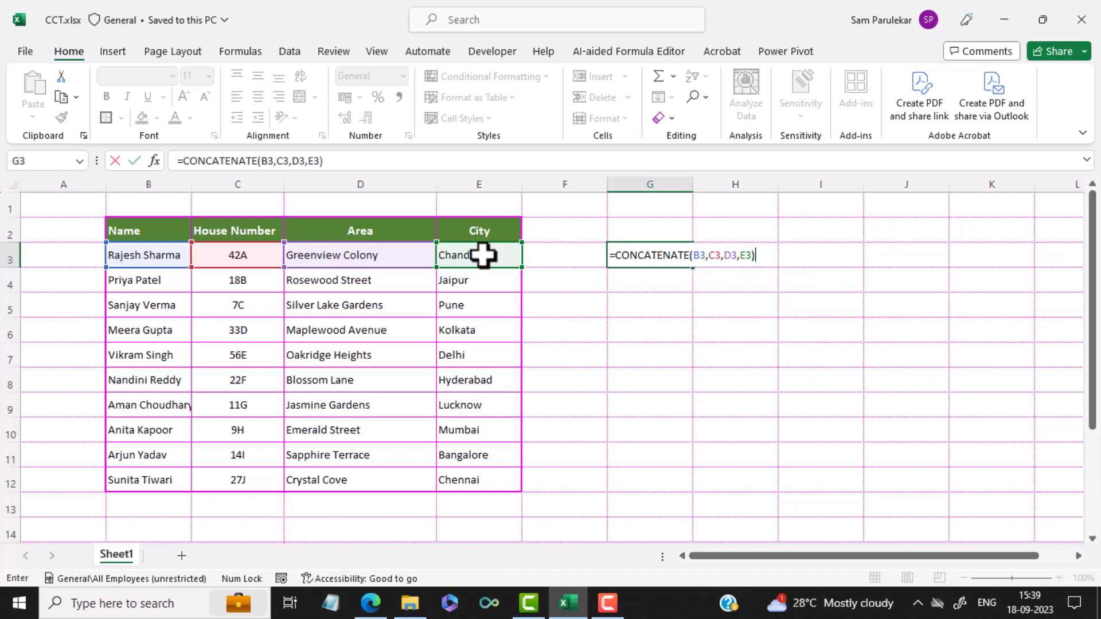
key("Return")
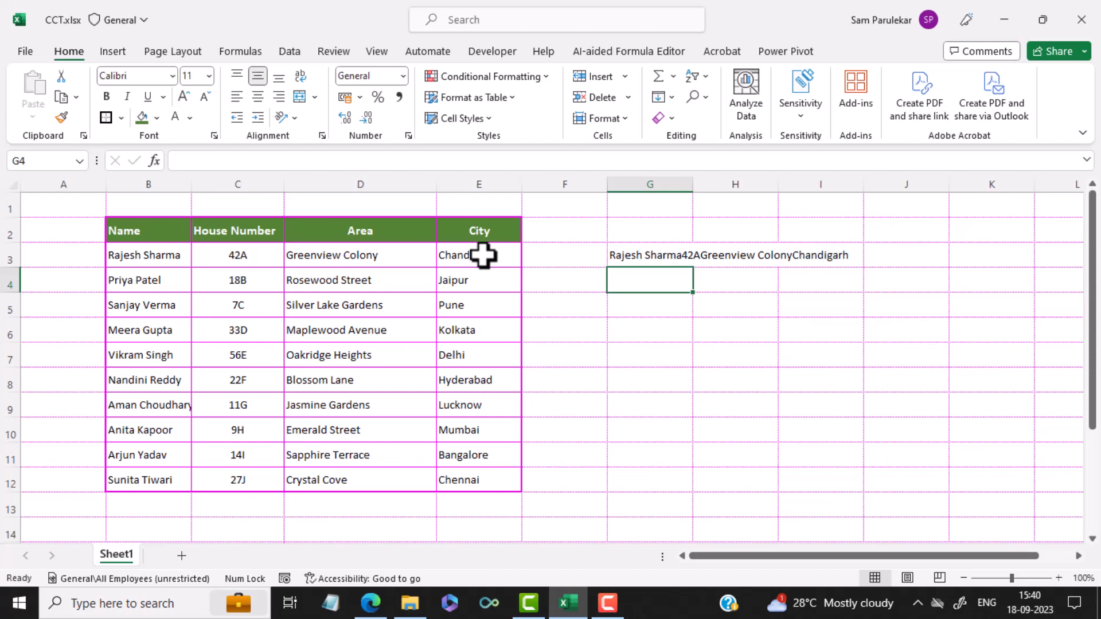
Step: Edit the G3 formula to add a space between the items, making it =CONCATENATE(B3," ",C3," ",D3," ",E3)
left_click(675, 256)
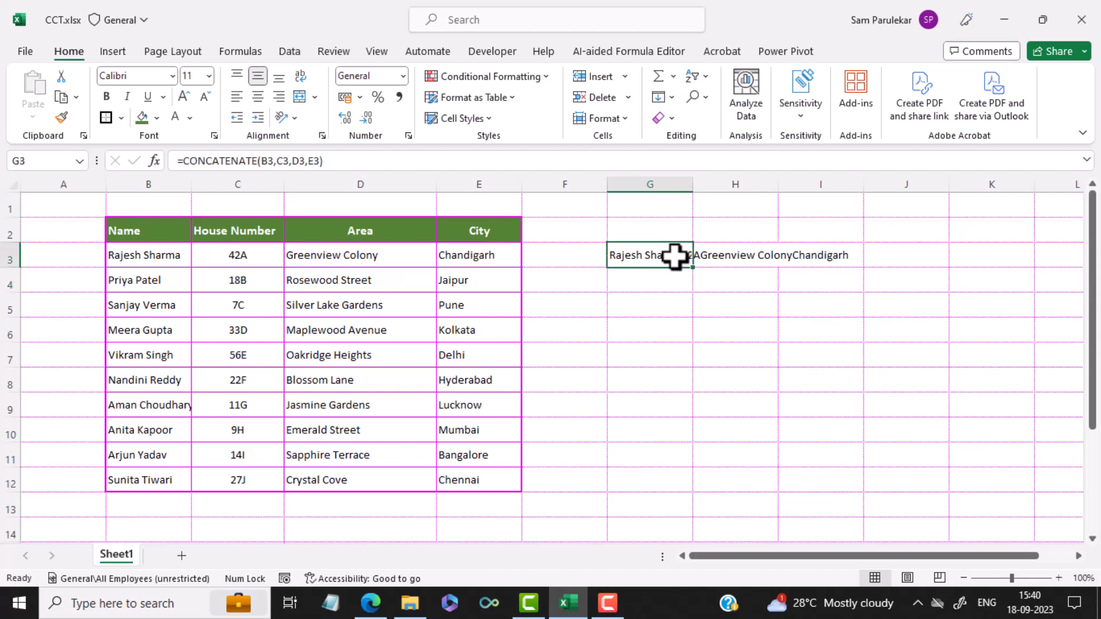
left_click(277, 162)
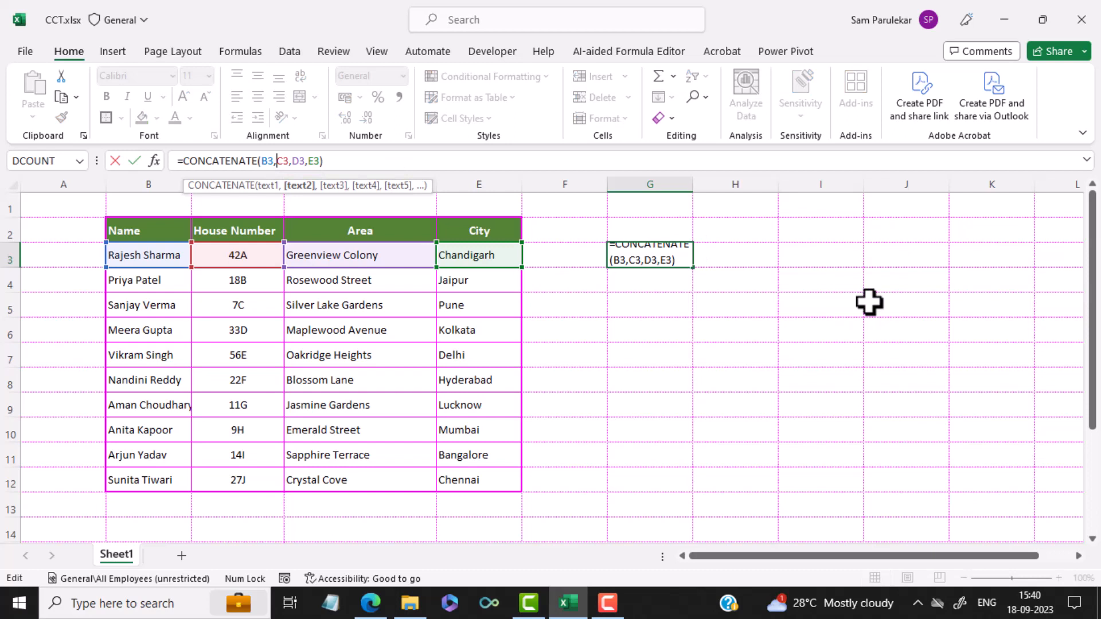
type("\"")
type(" \"")
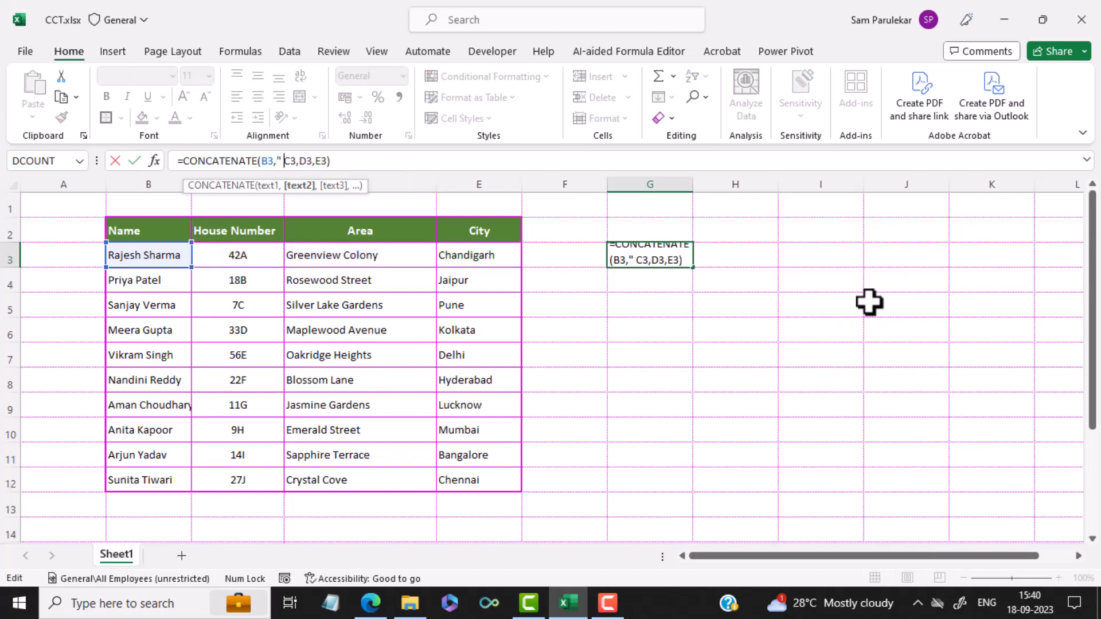
type(",")
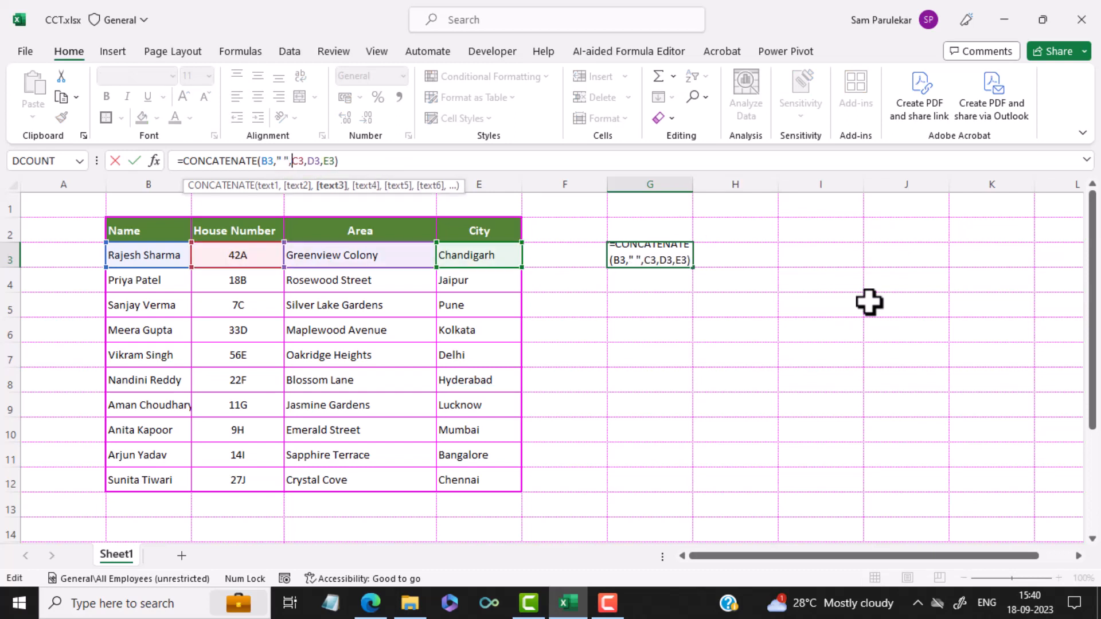
key("Right")
key("Right")
key("Right")
type("\" ")
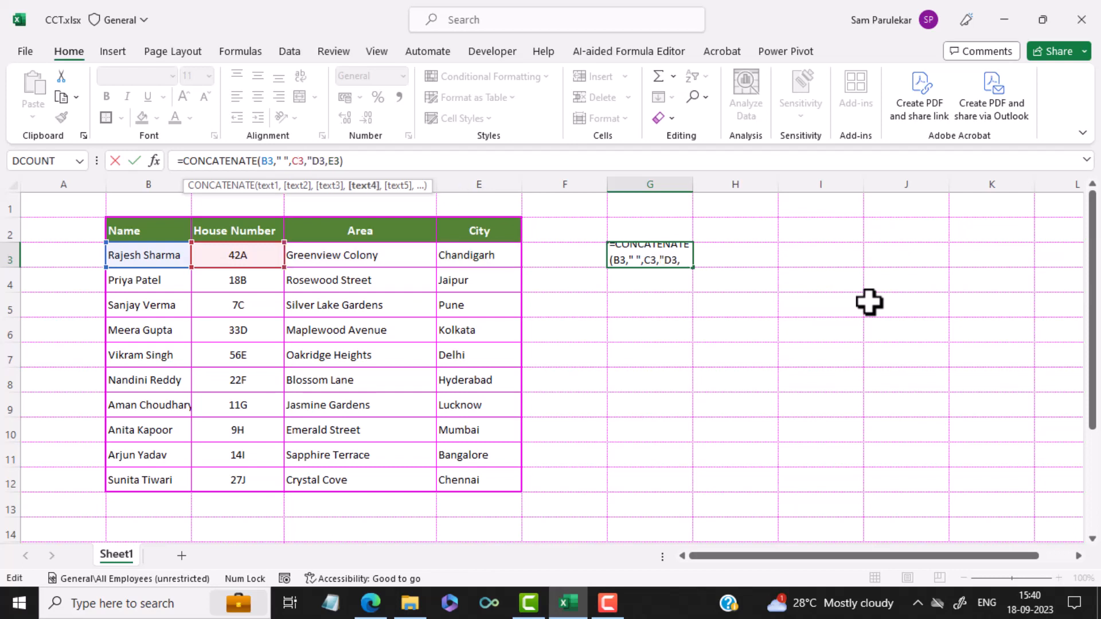
type("\",")
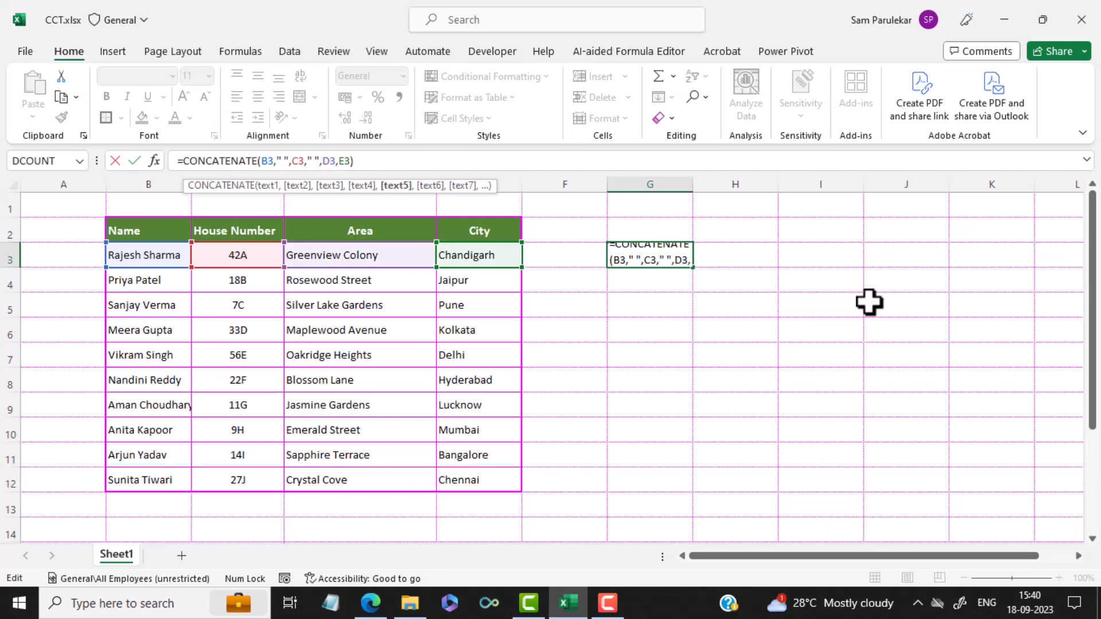
key("Right")
key("Right")
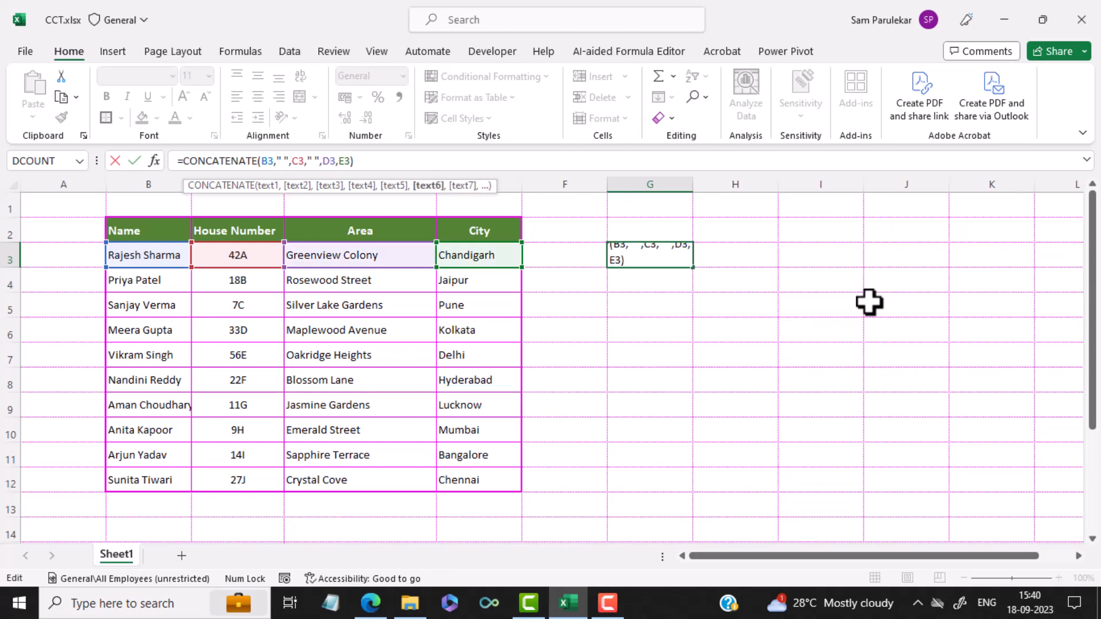
type("\" \",")
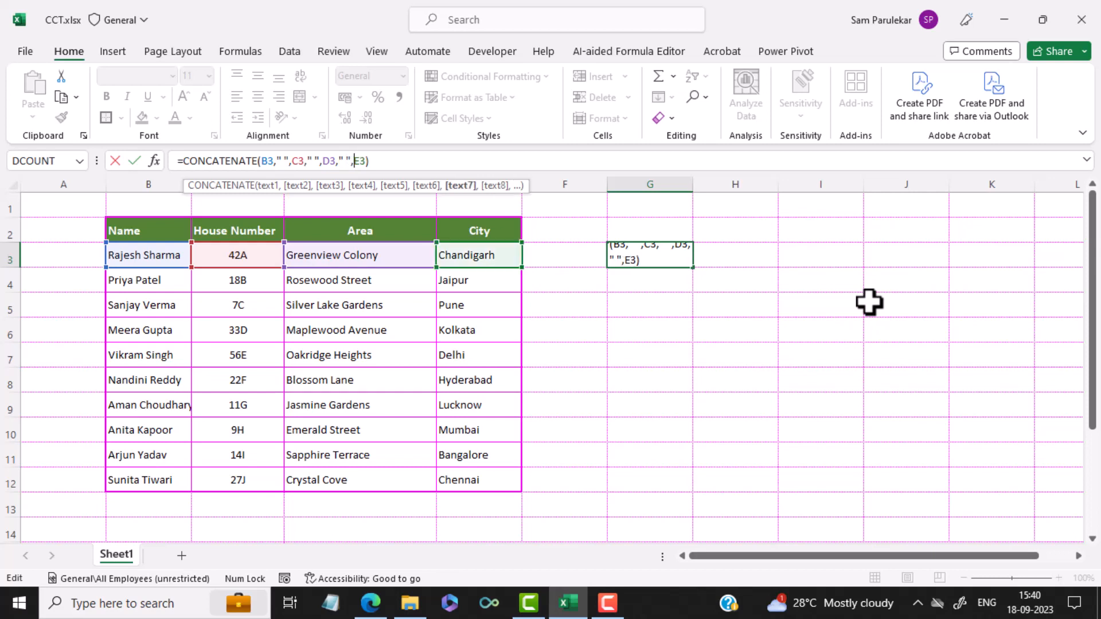
key("Return")
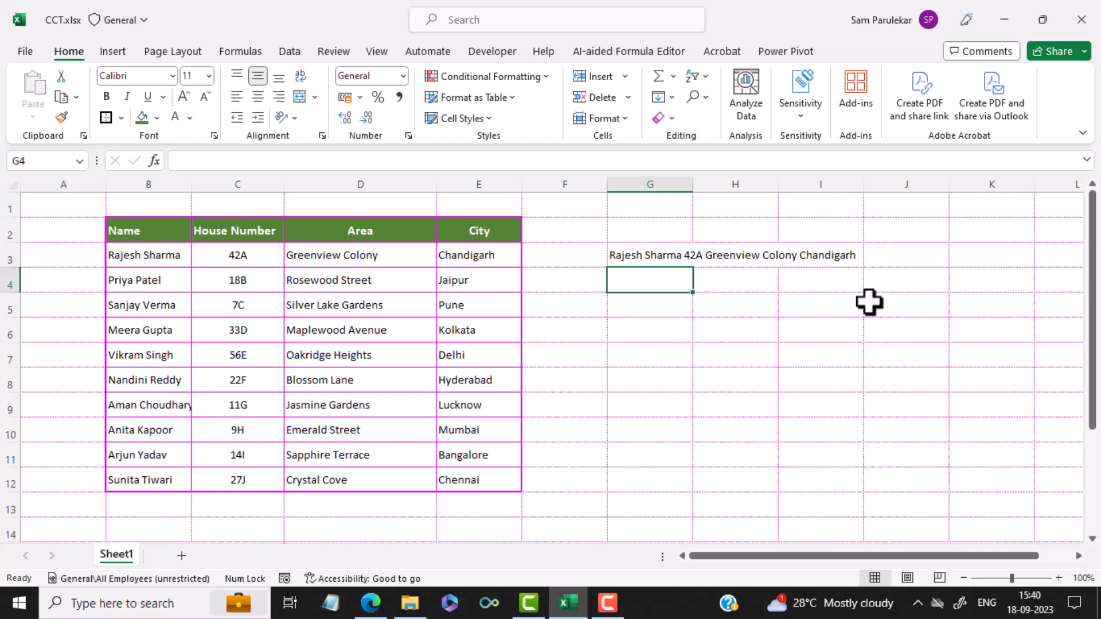
Step: Clear cells D3 and C3 to test the joined text with blank entries, and undo both deletions
left_click(354, 259)
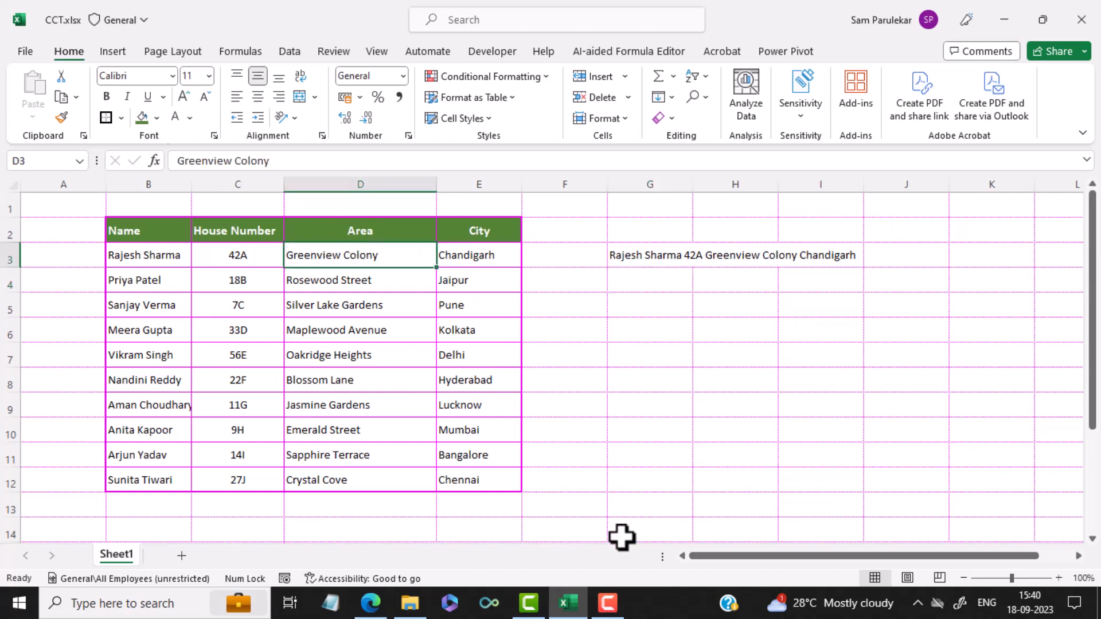
key("Delete")
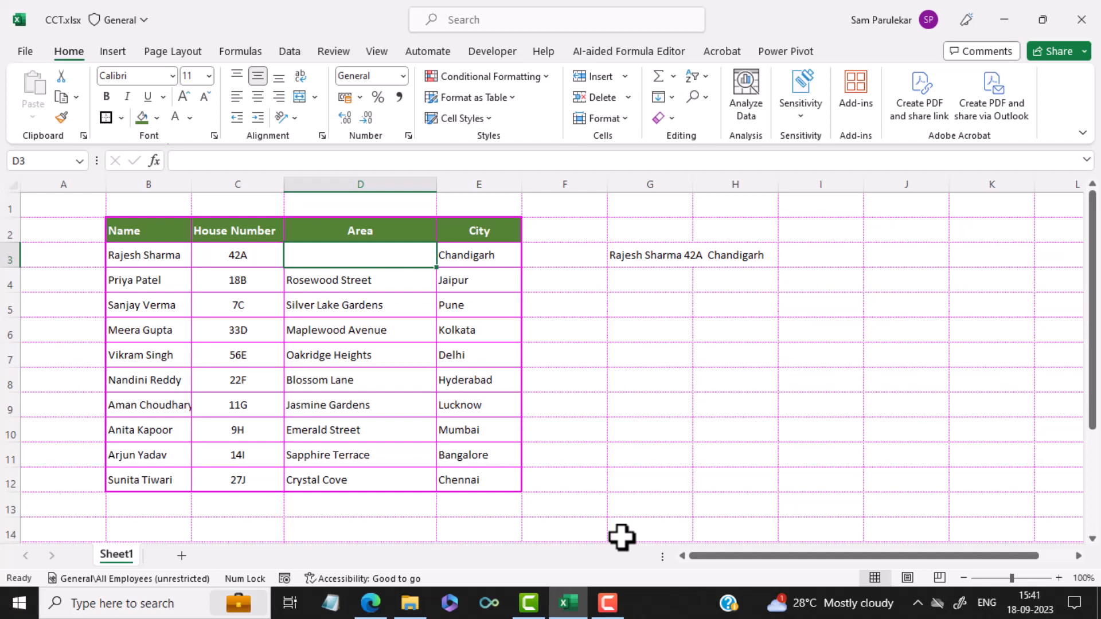
key("Left")
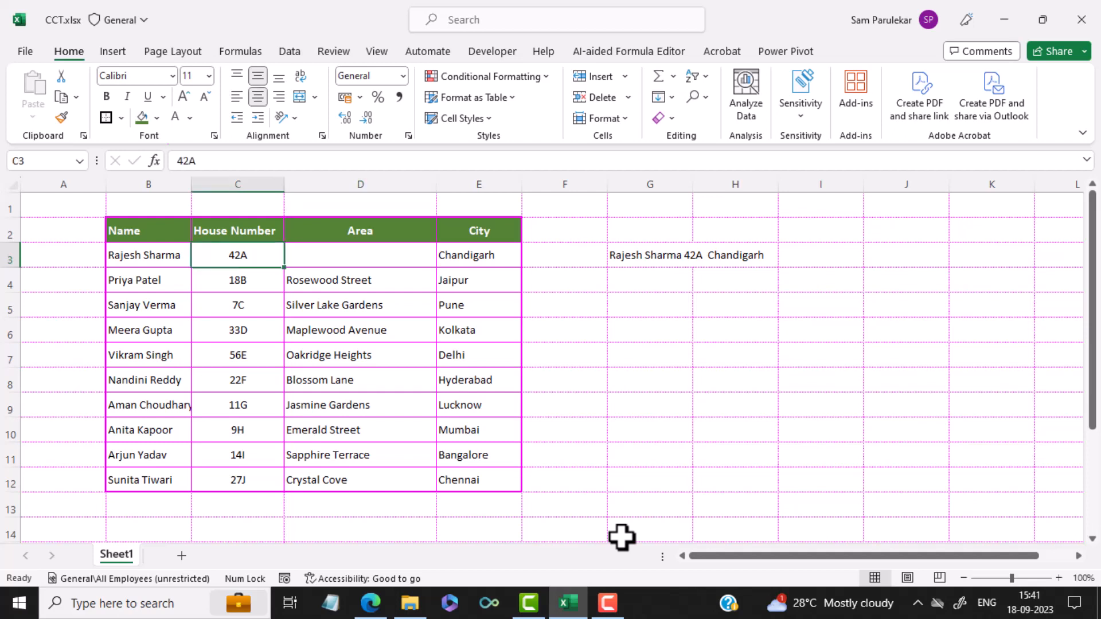
key("Delete")
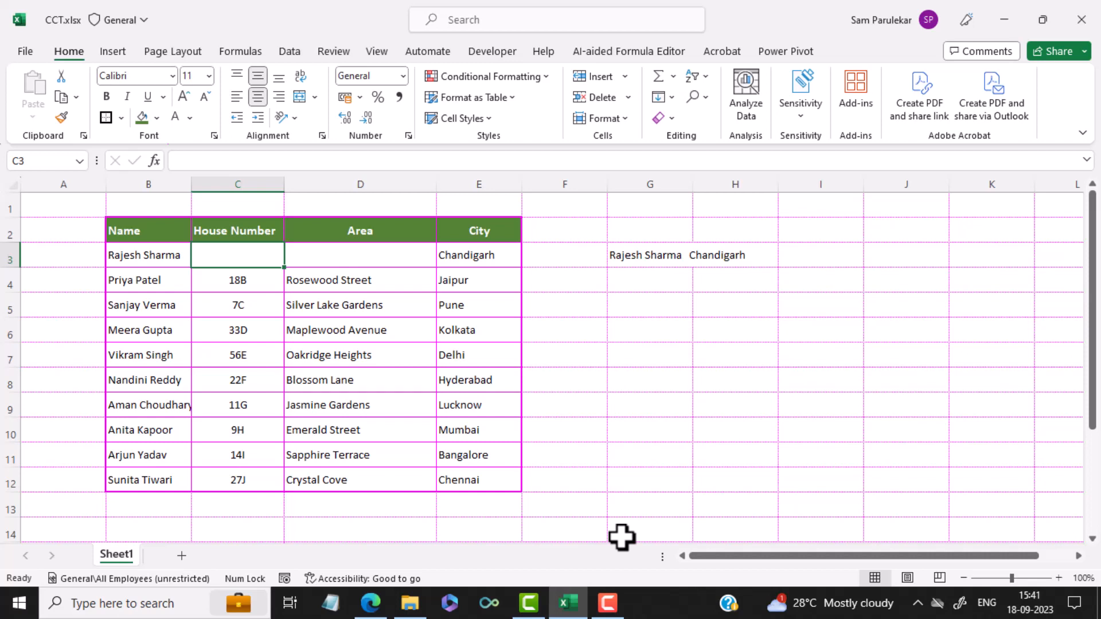
key("ctrl+z")
key("ctrl+z")
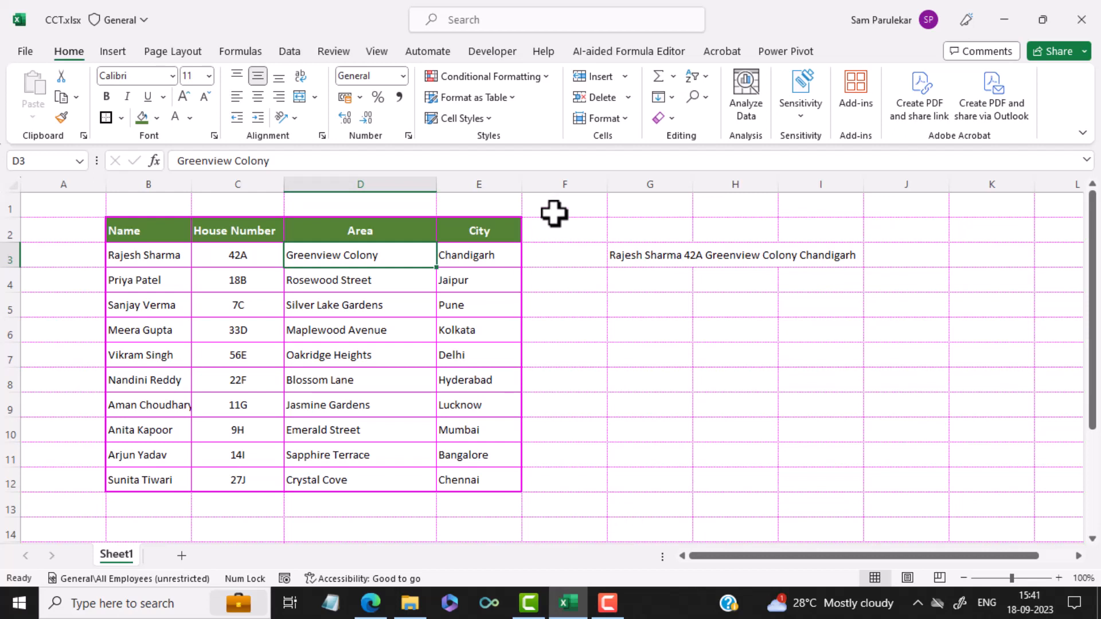
Step: Replace the formula in G3 with =CONCAT(B3:E3) to join the first record's cells as a single range
left_click(660, 257)
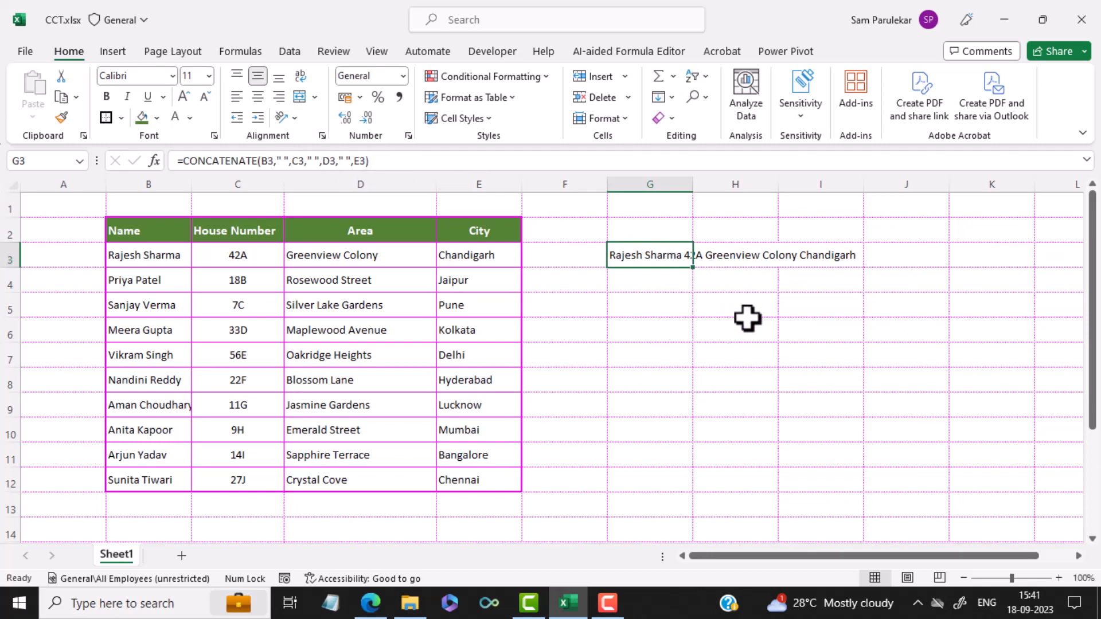
key("Delete")
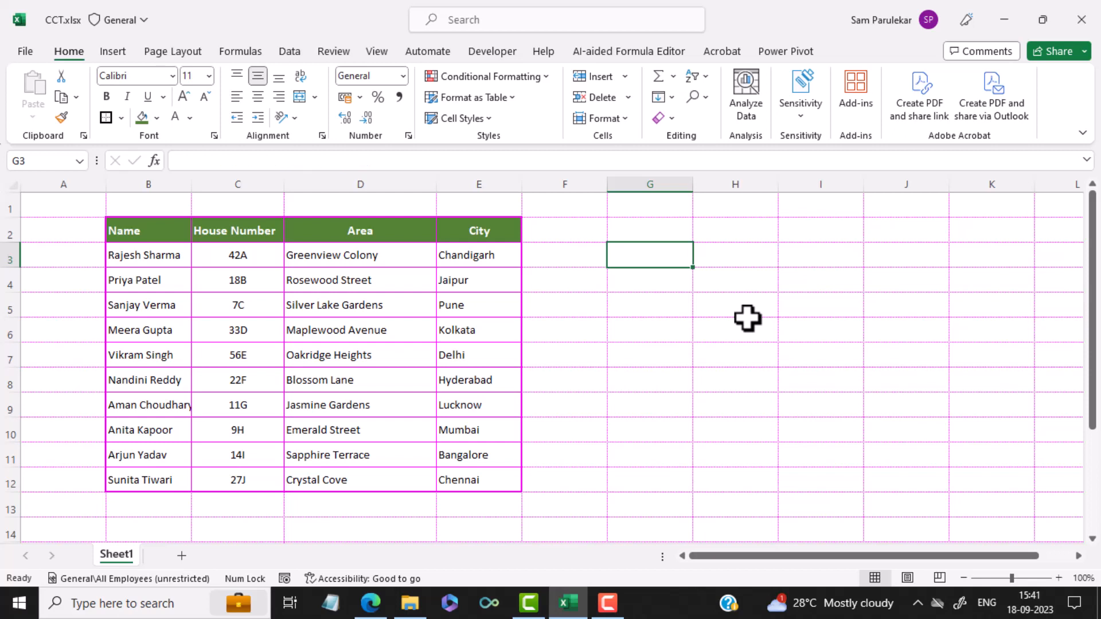
type("=")
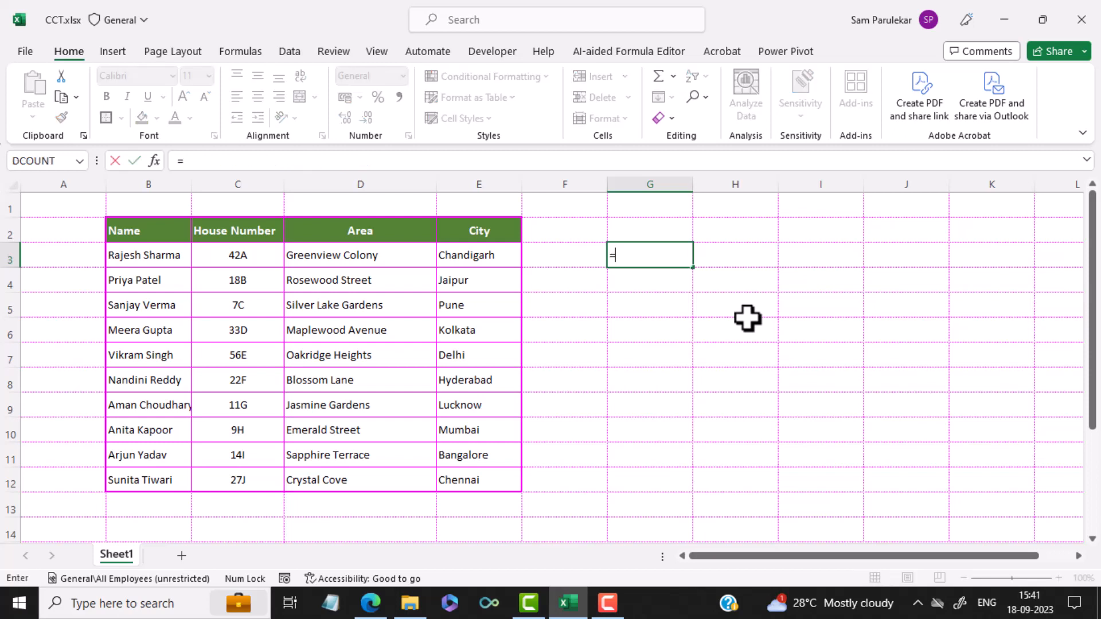
type("c")
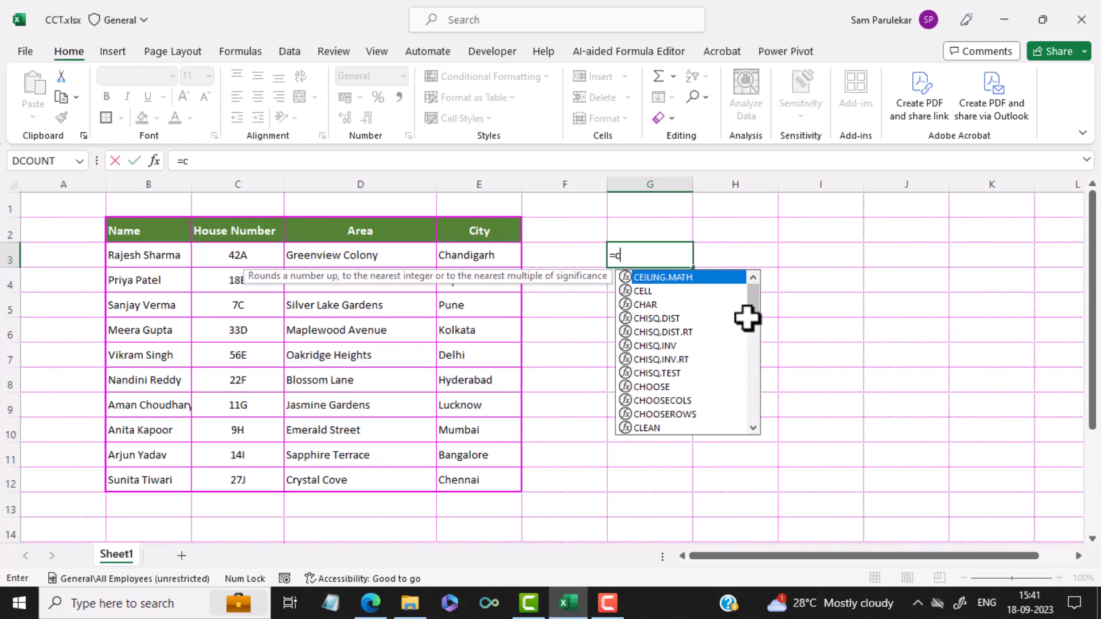
type("onc")
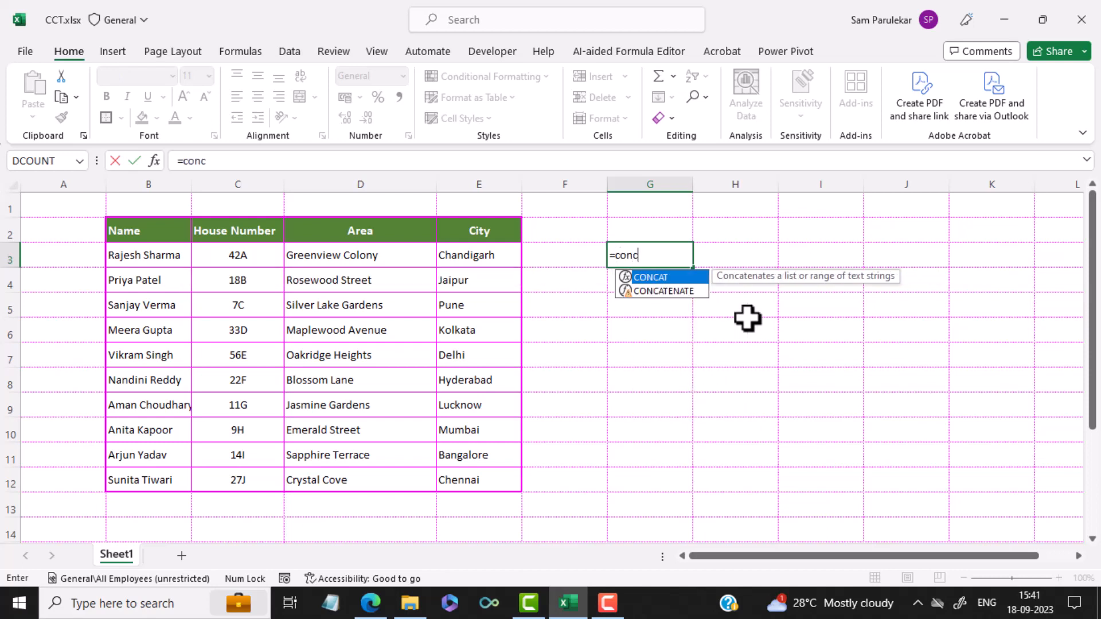
type("at(")
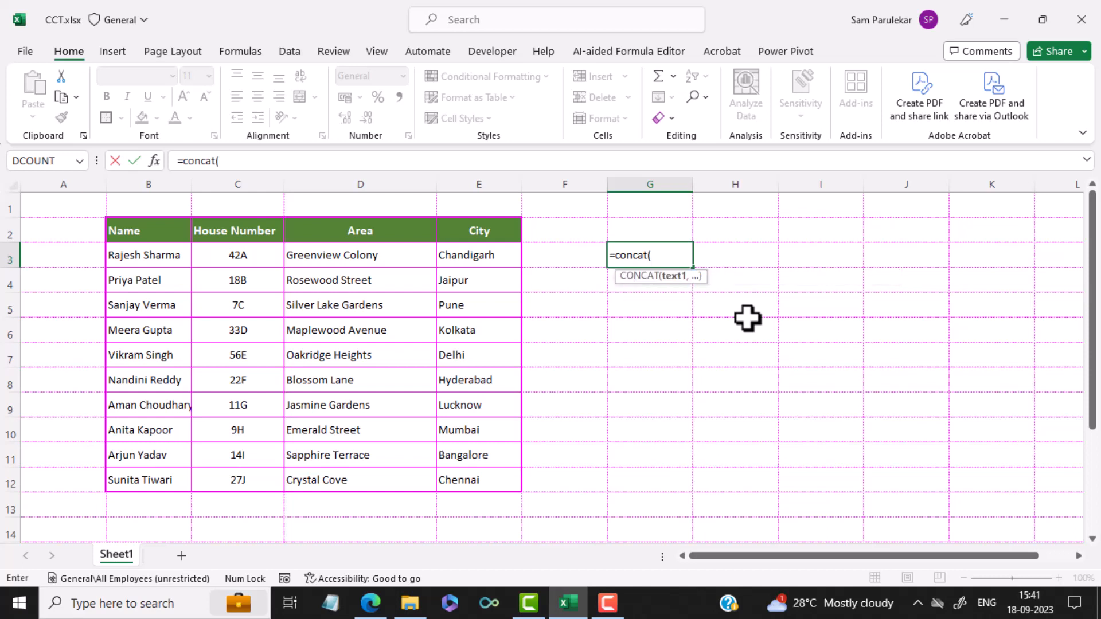
left_click_drag(144, 255, 506, 259)
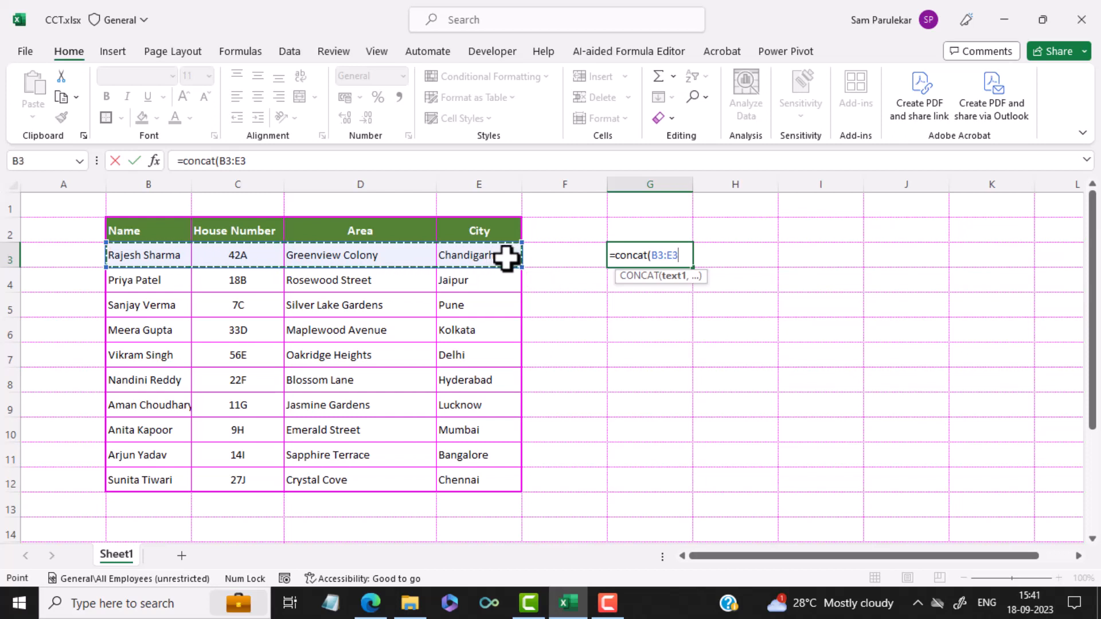
type(")")
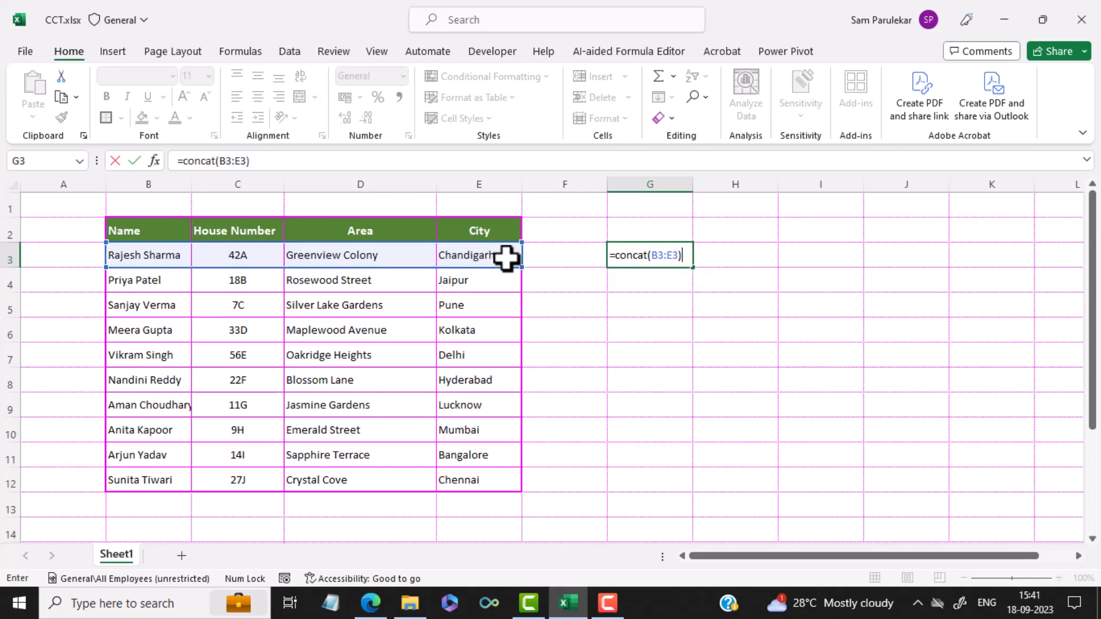
key("Return")
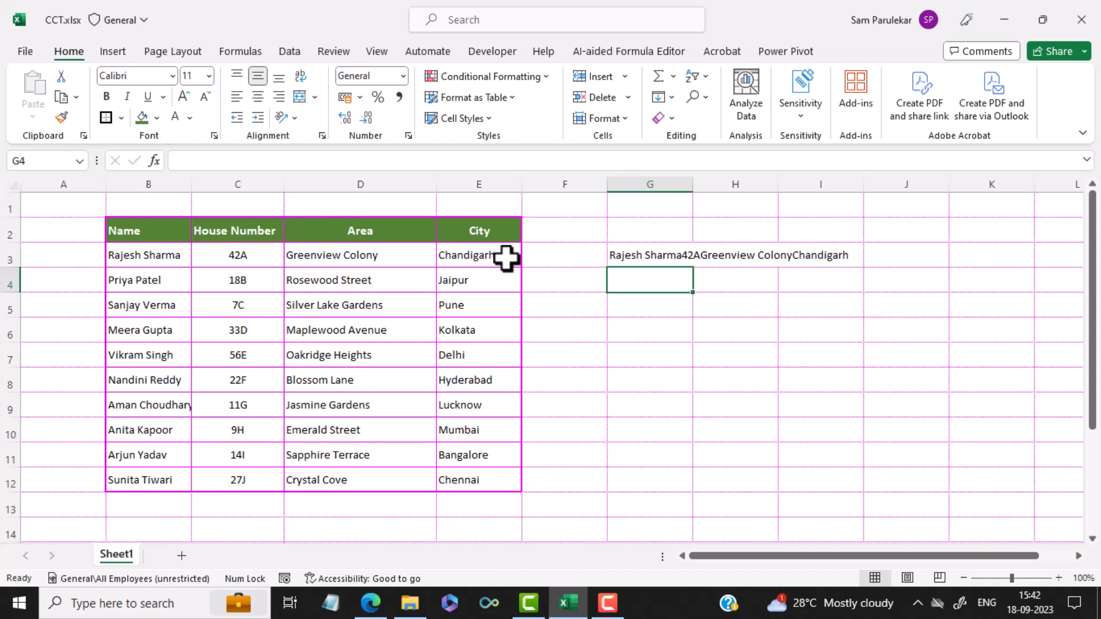
Step: Replace the formula in G3 with =TEXTJOIN(" ",TRUE,B3:E3) to join the first record with spaces, ignoring empty cells
key("Up")
key("Delete")
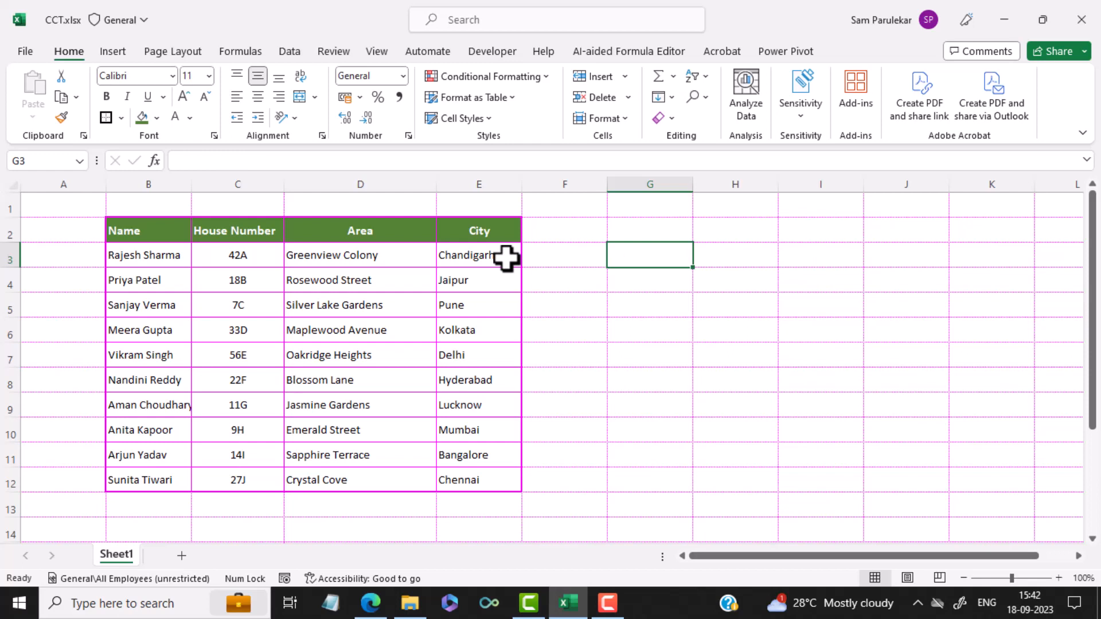
type("=t")
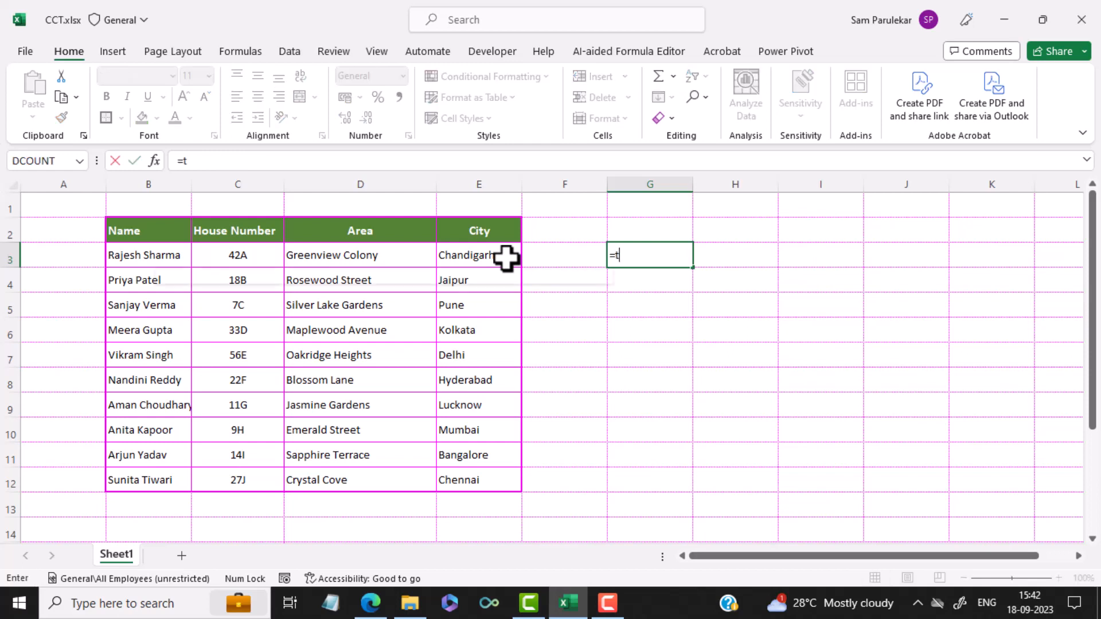
type("extjoin")
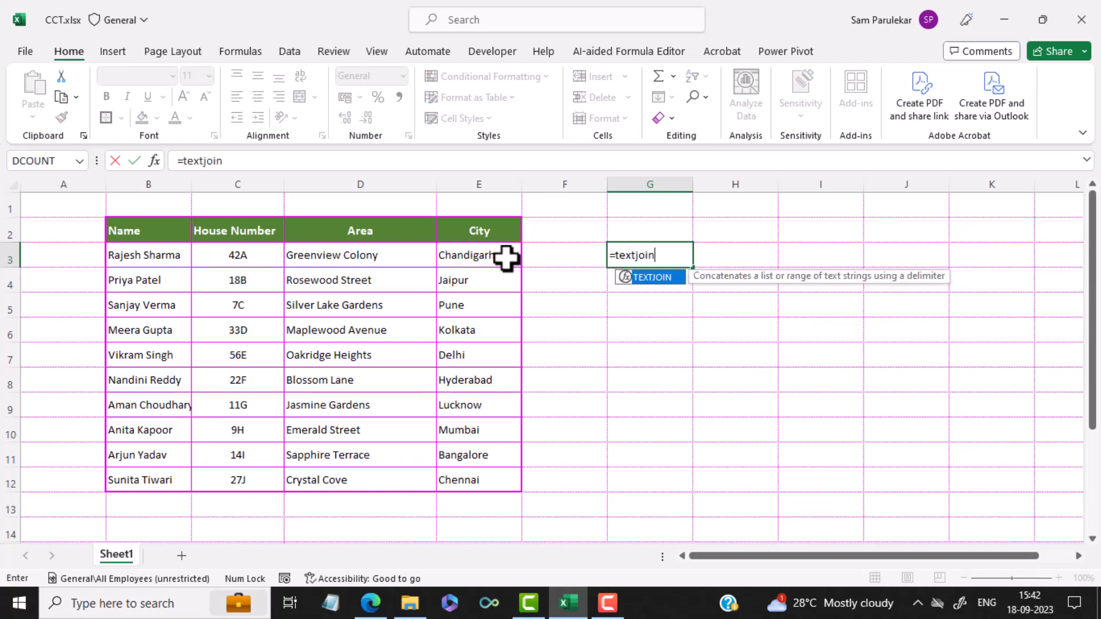
type("(")
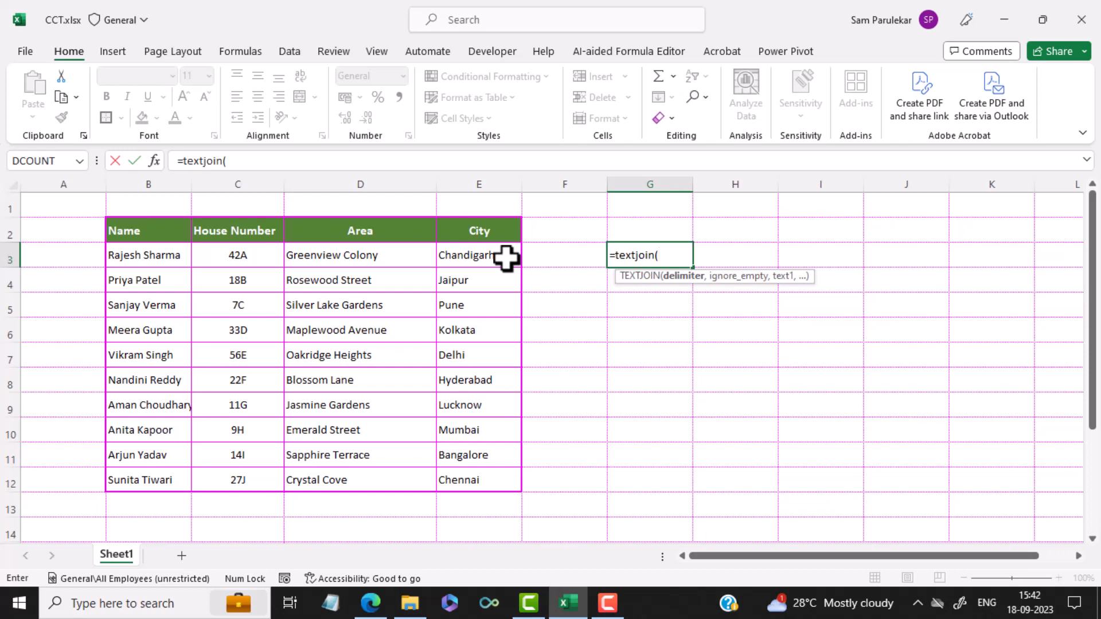
type("\" \",")
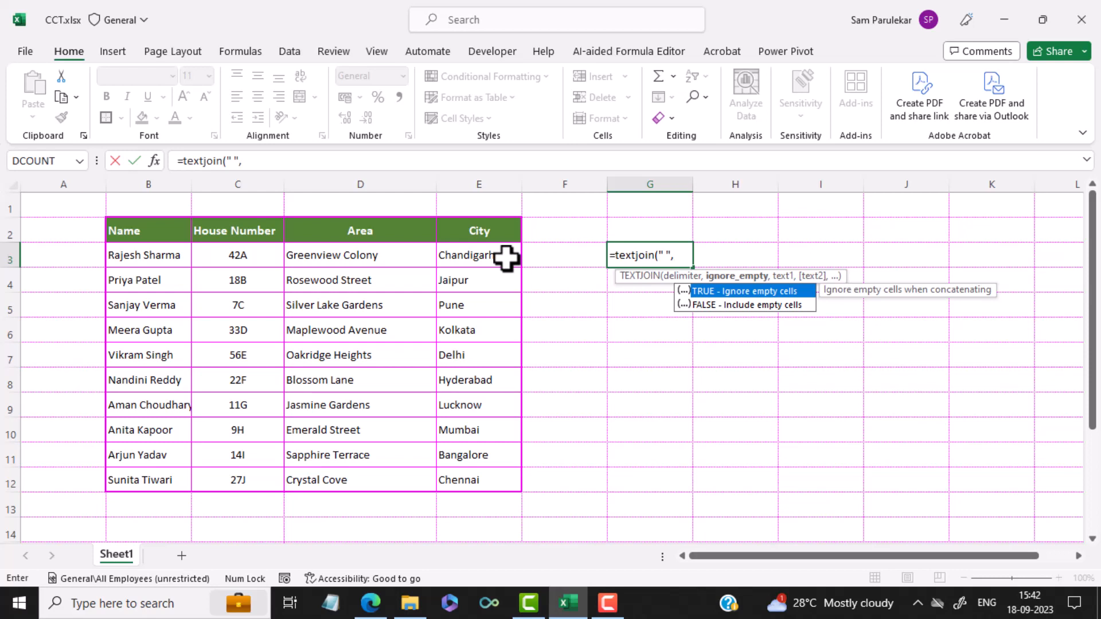
type("true,")
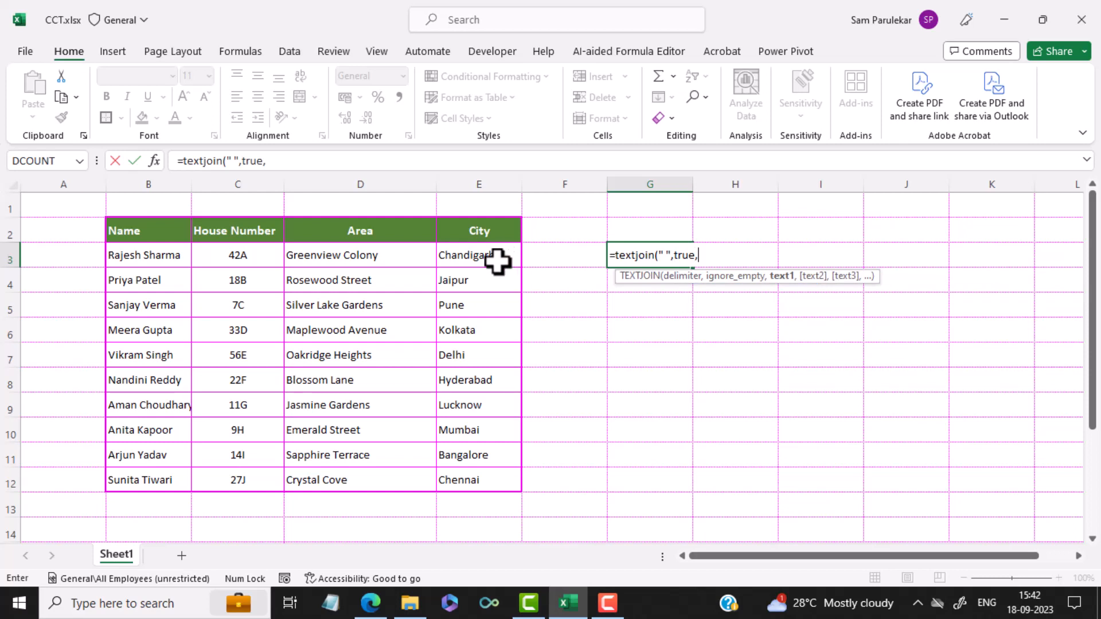
left_click_drag(152, 255, 456, 250)
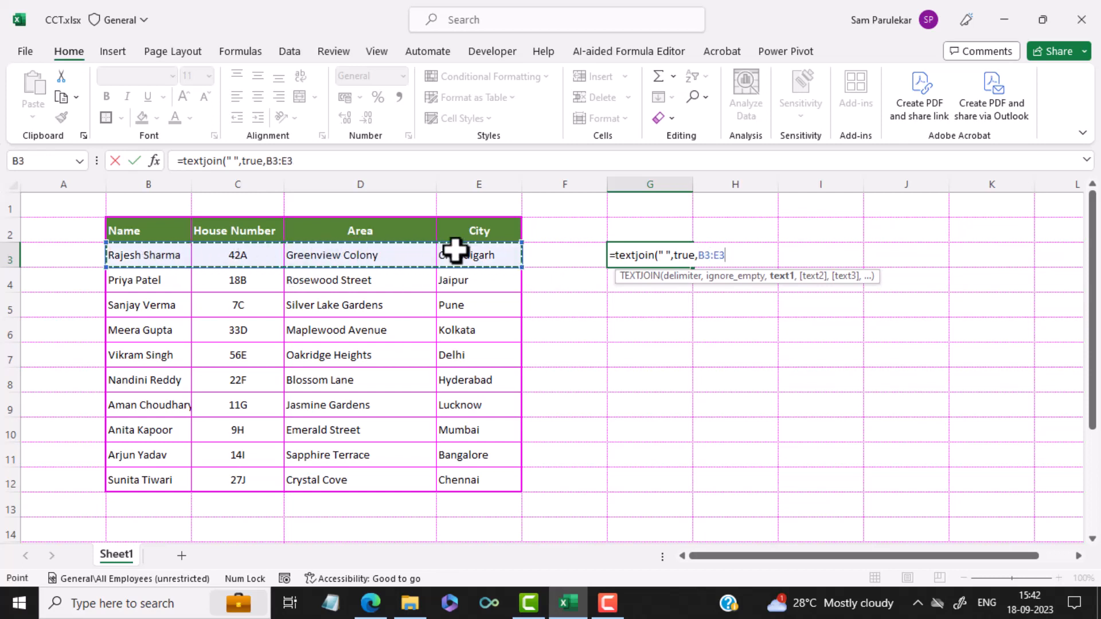
type(")")
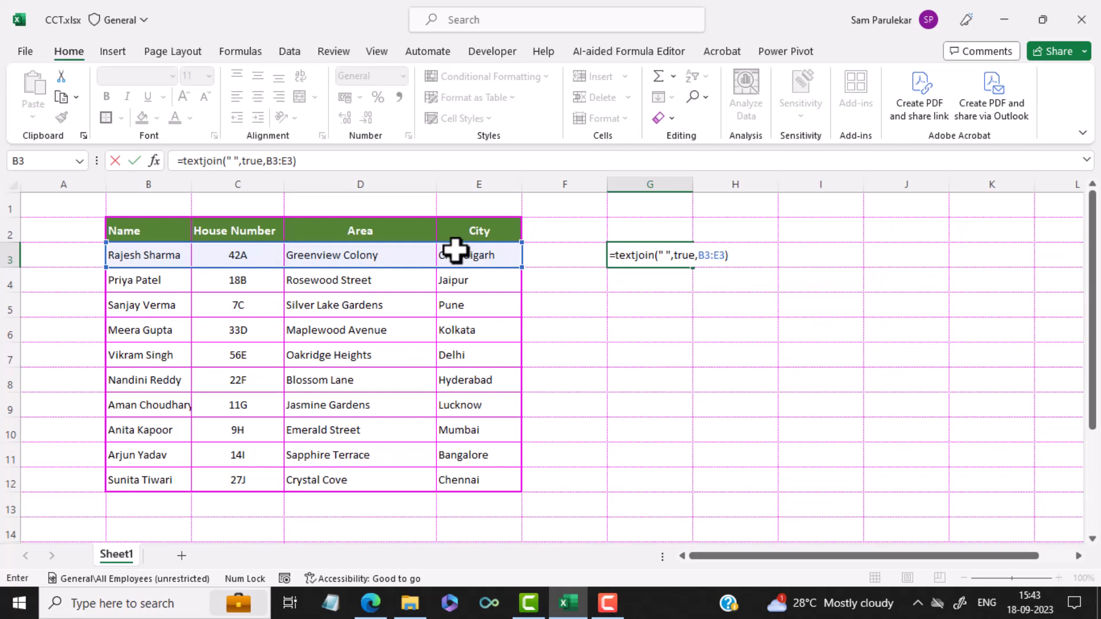
key("Return")
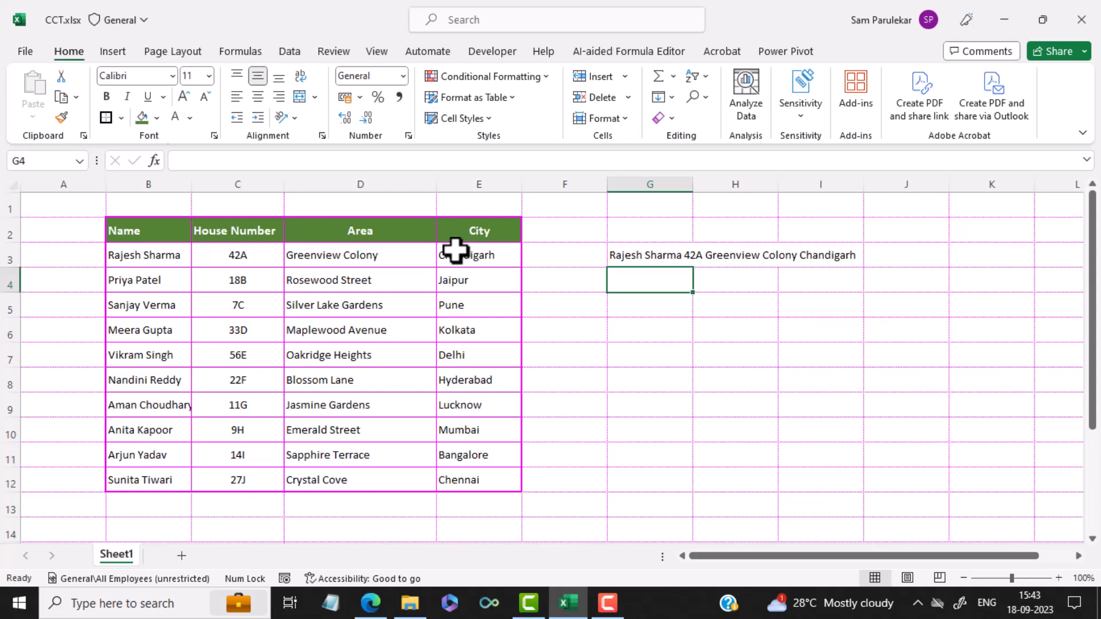
Step: Clear cells D3 and C3 to test TEXTJOIN with empty cells ignored, and undo both deletions
left_click(359, 254)
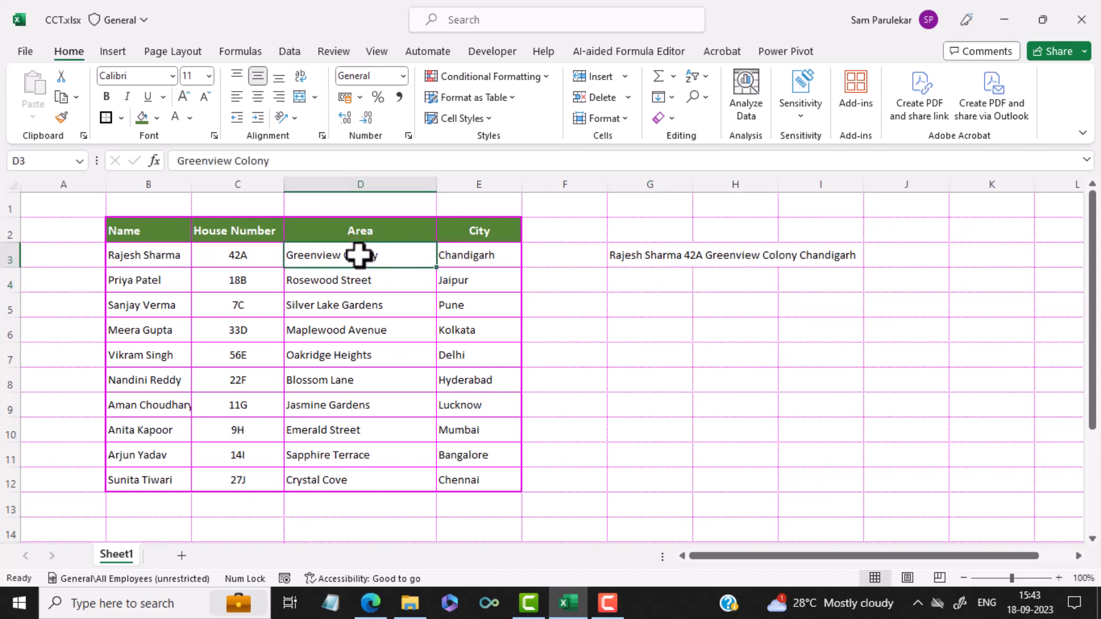
key("Delete")
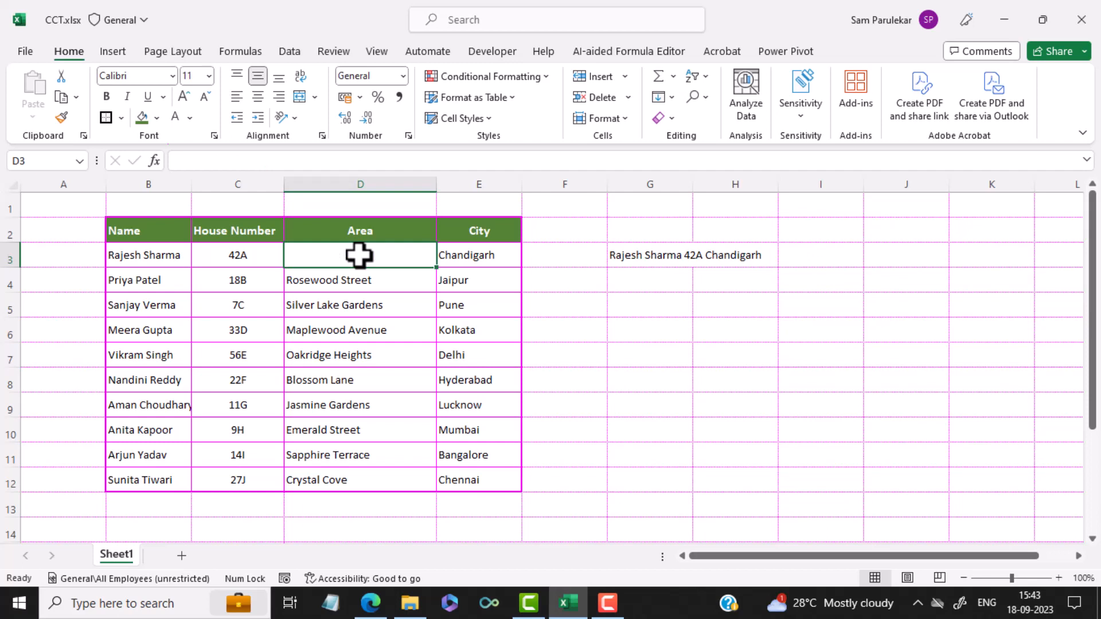
key("Left")
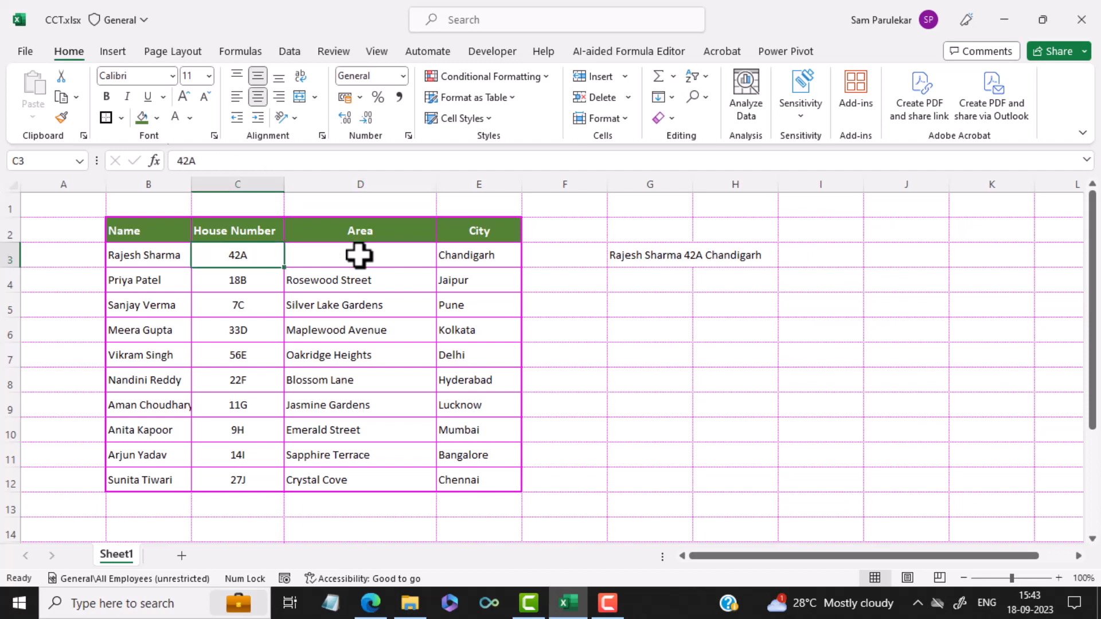
key("Delete")
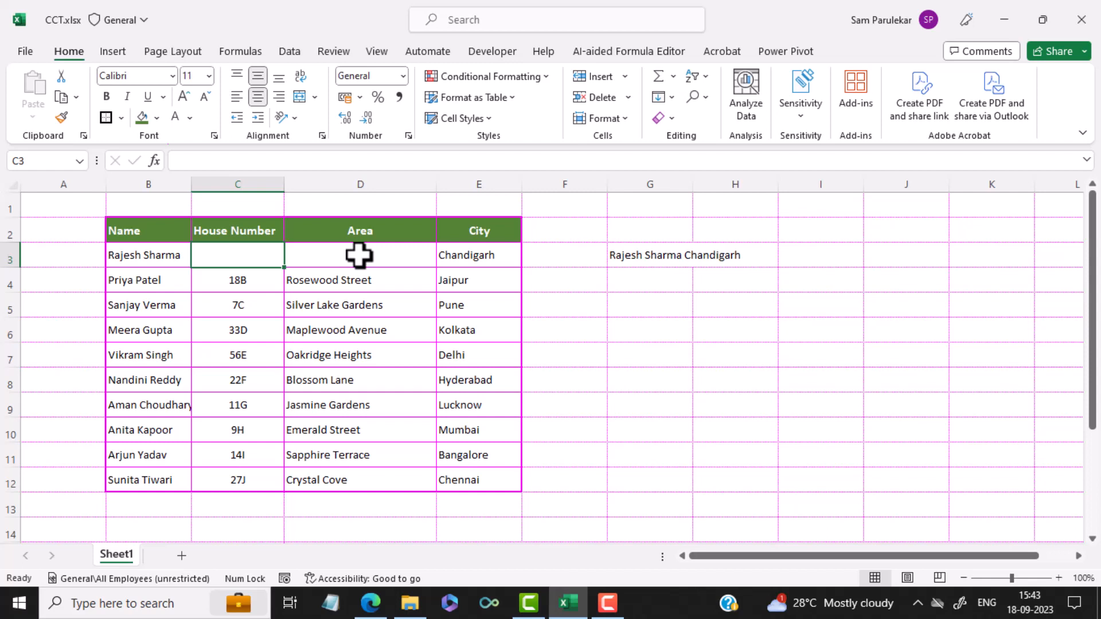
key("ctrl+z")
key("ctrl+z")
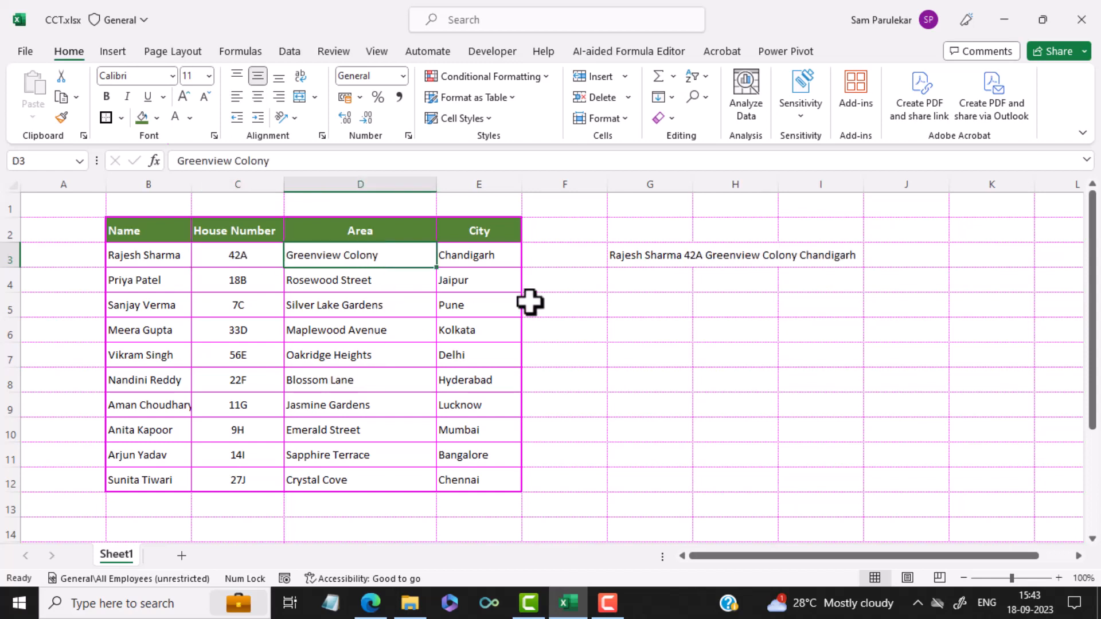
Step: Change the ignore_empty argument of the TEXTJOIN formula in G3 to FALSE so that empty cells are included
left_click(654, 255)
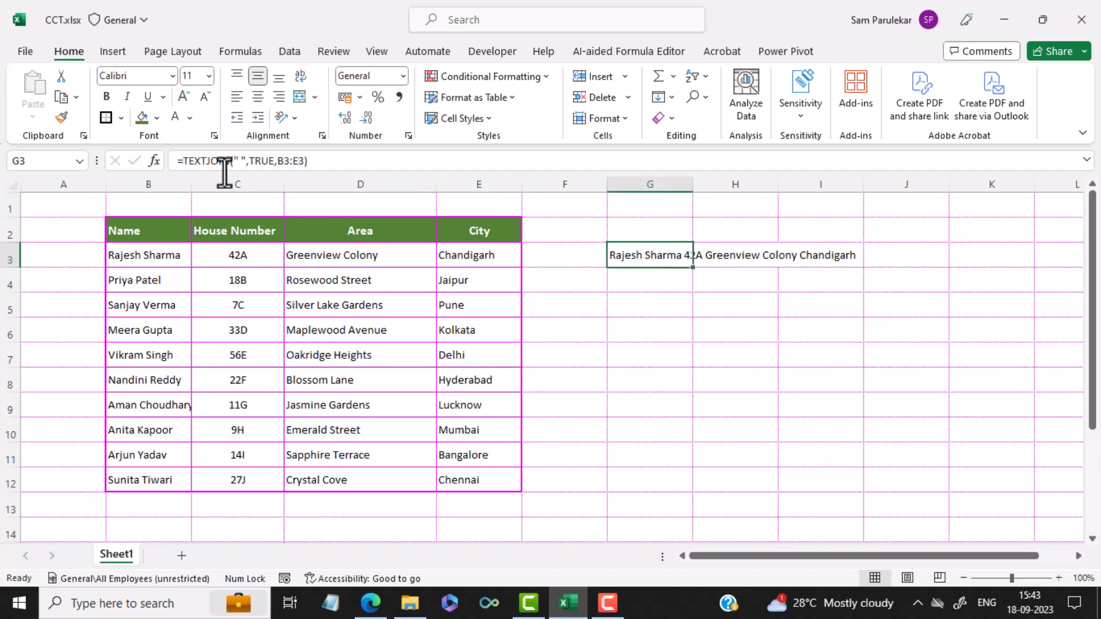
double_click(261, 160)
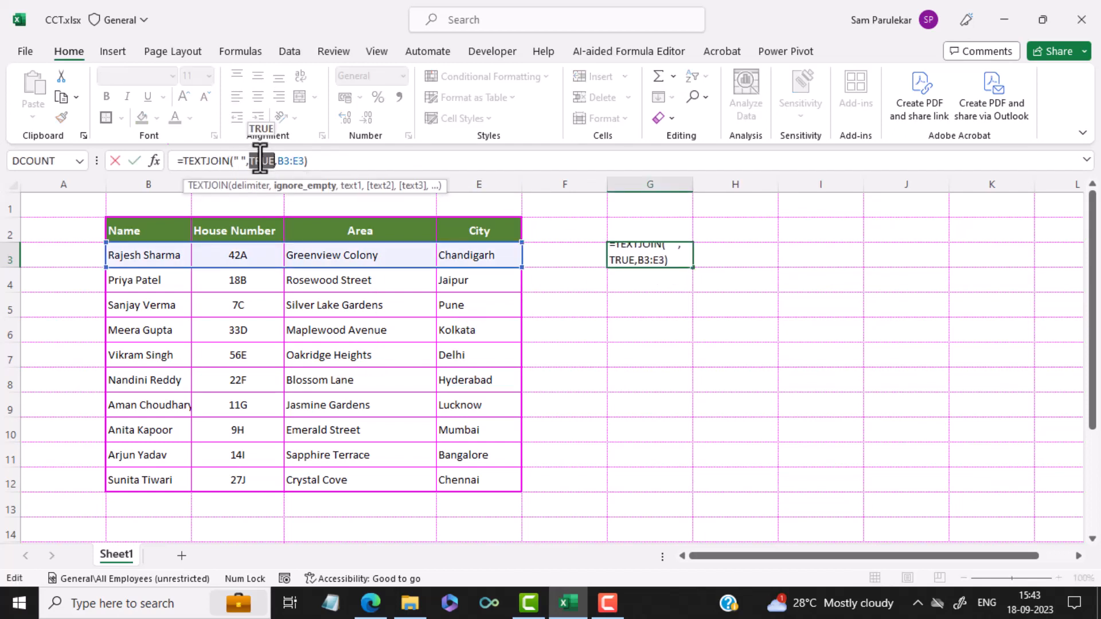
type("false")
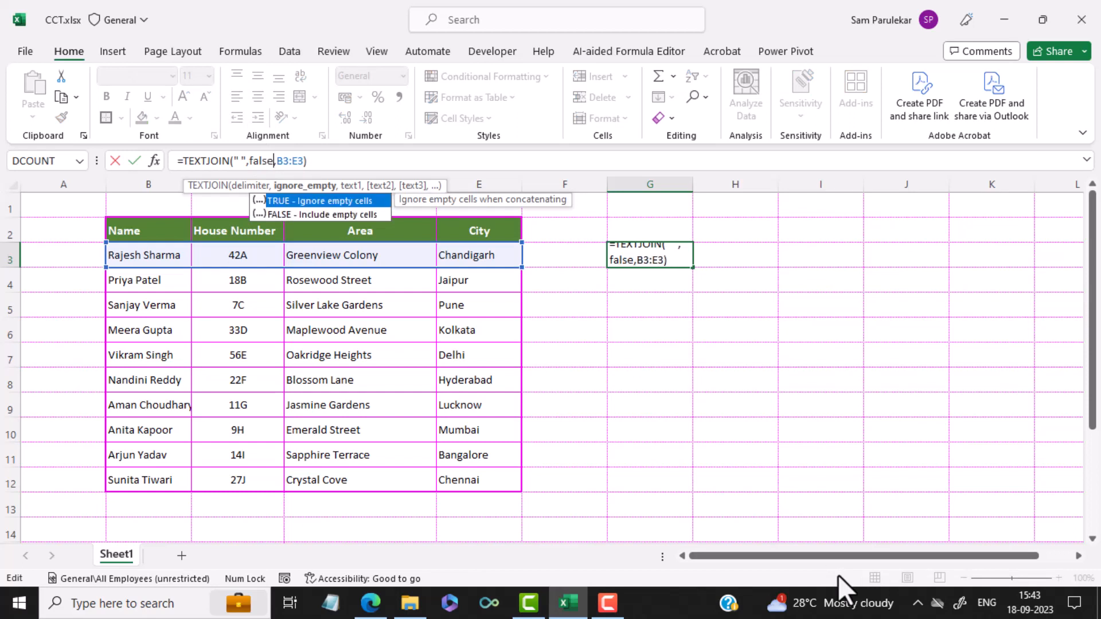
key("Return")
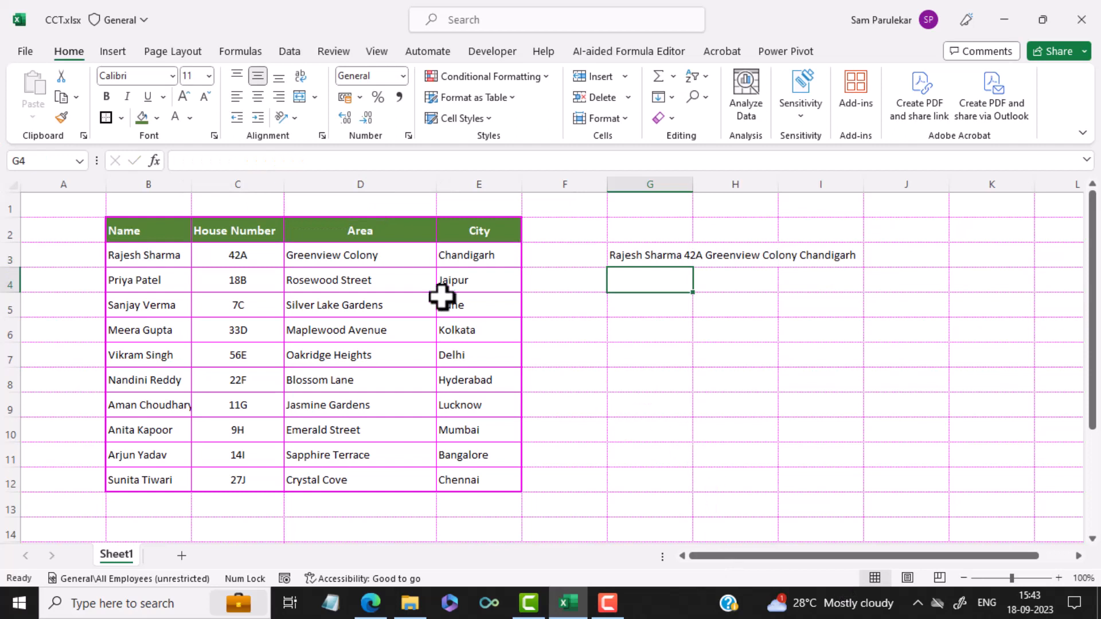
Step: Clear the first record's area in D3 and house number in C3 to test TEXTJOIN with empty cells included
left_click(391, 258)
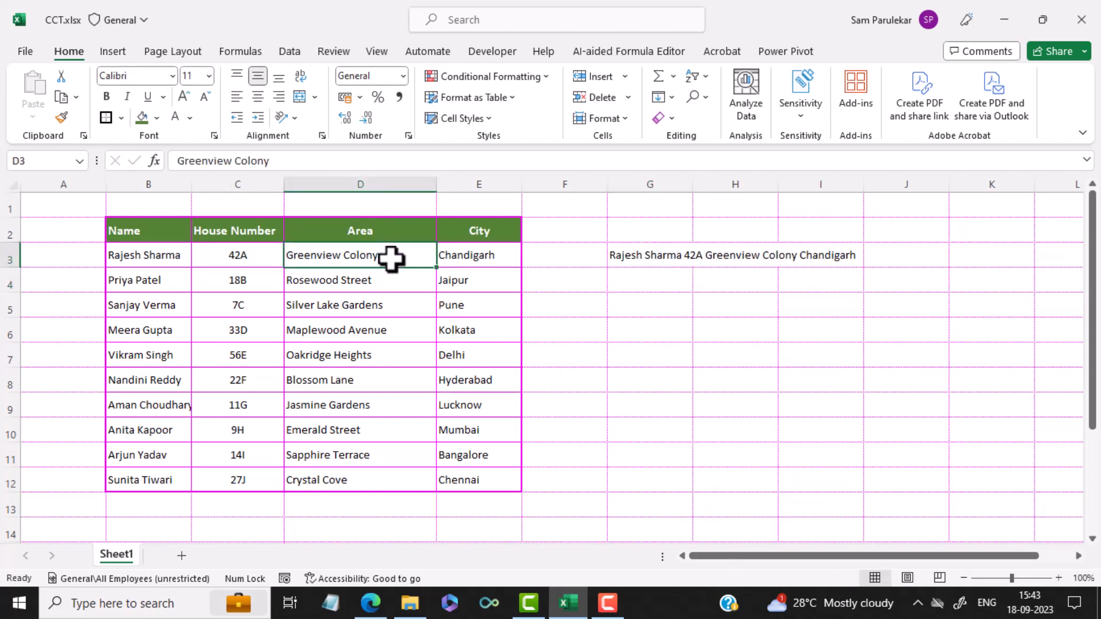
key("Delete")
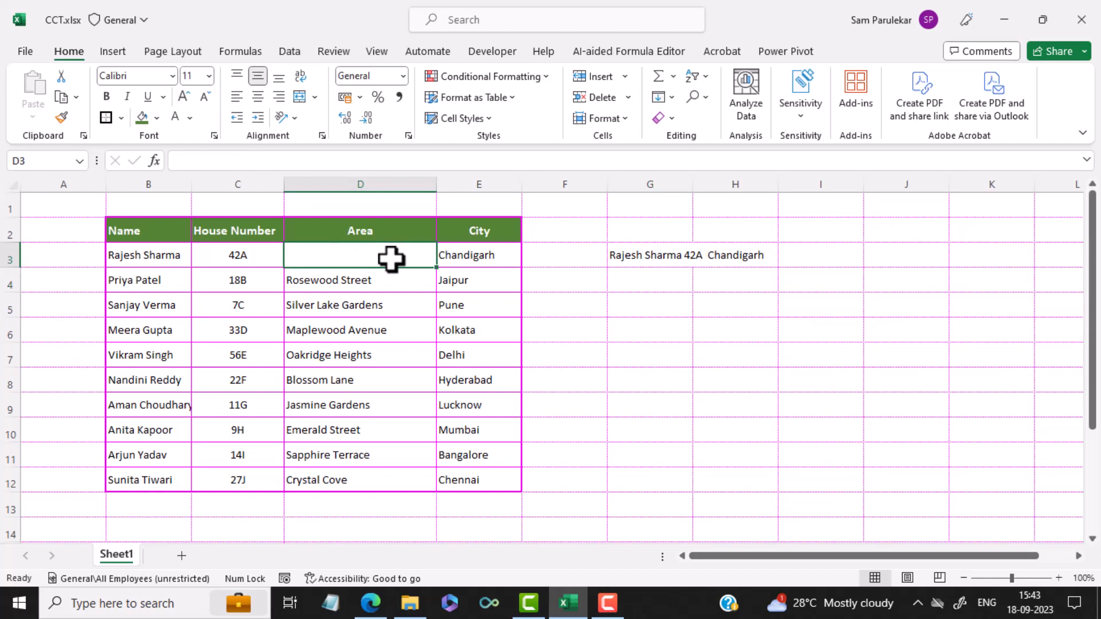
key("Left")
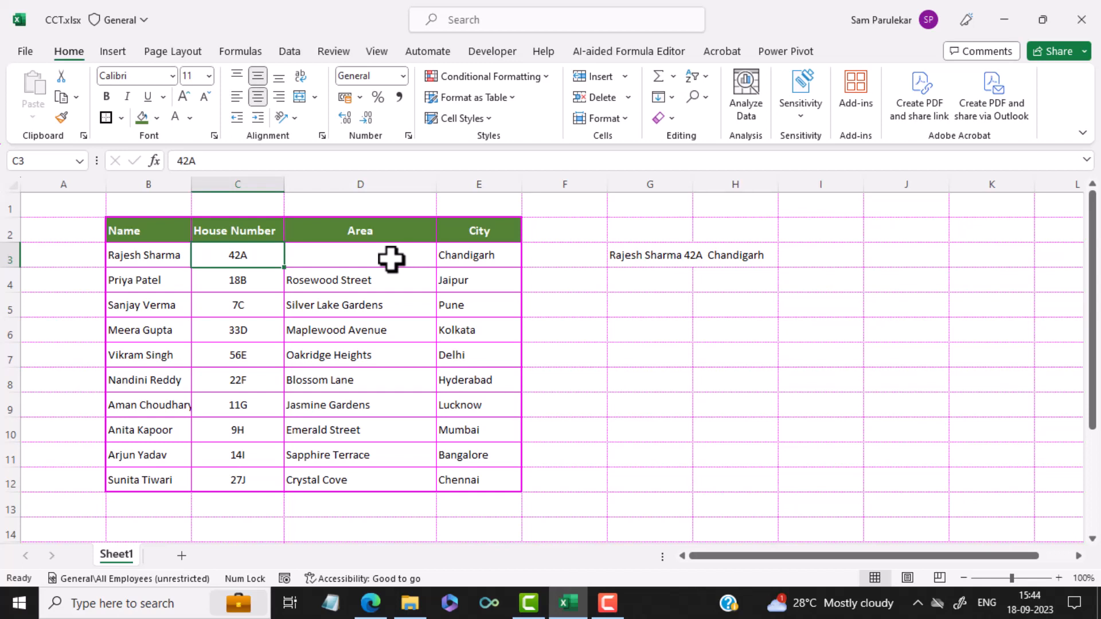
key("Delete")
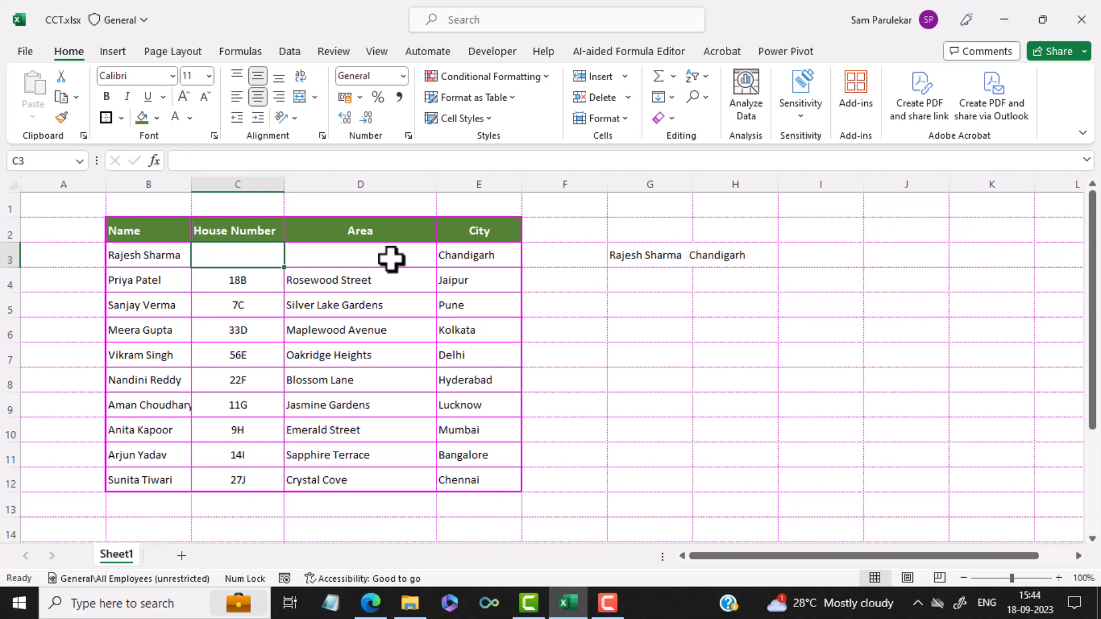